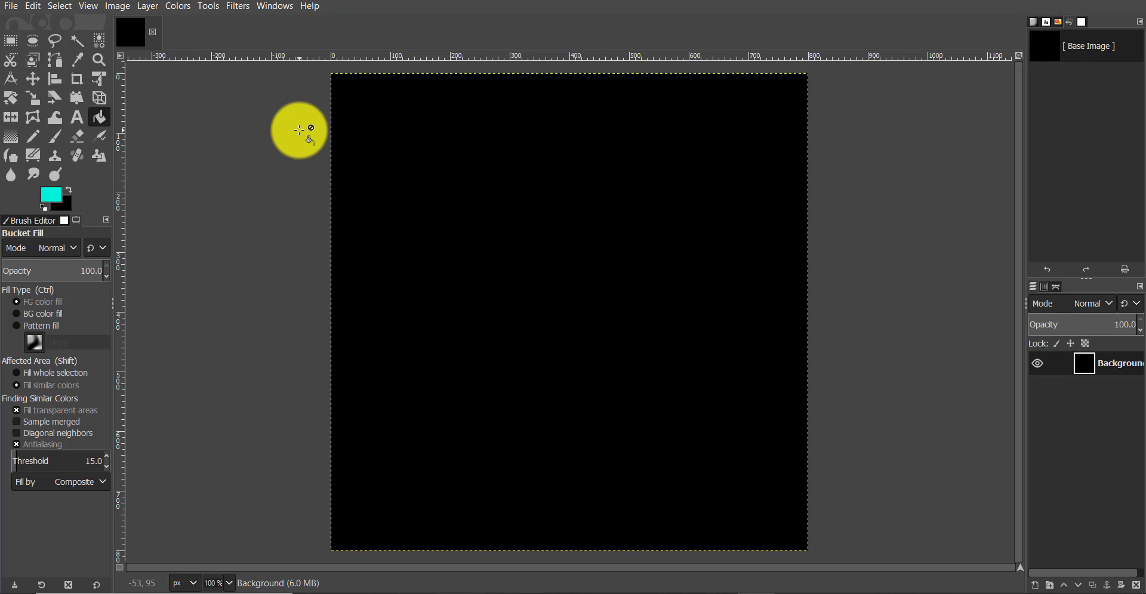
pyautogui.click(11, 7)
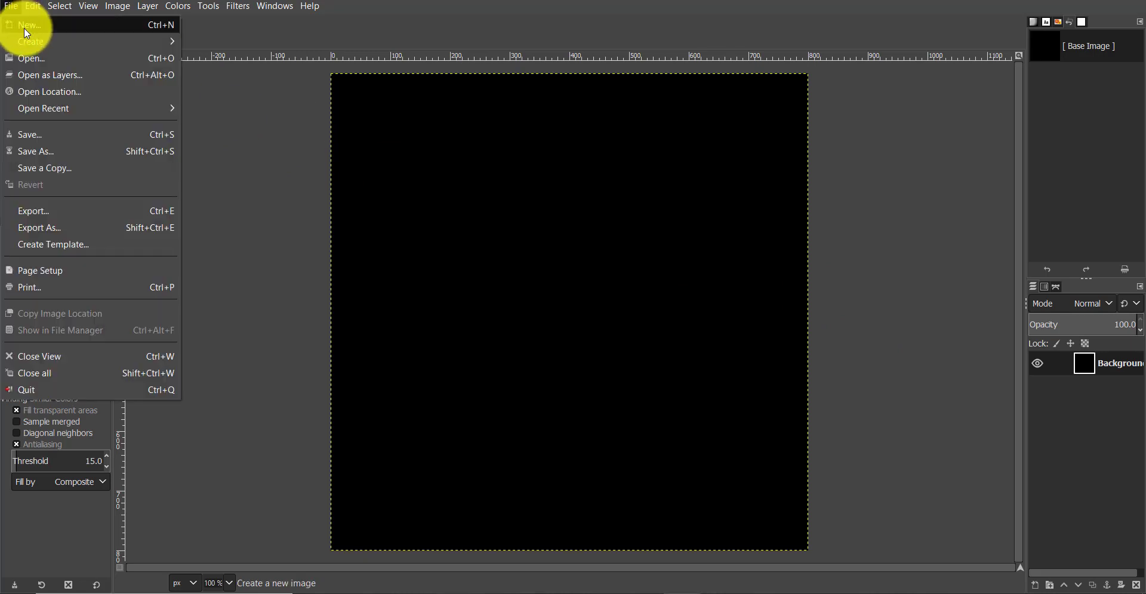
pyautogui.click(266, 118)
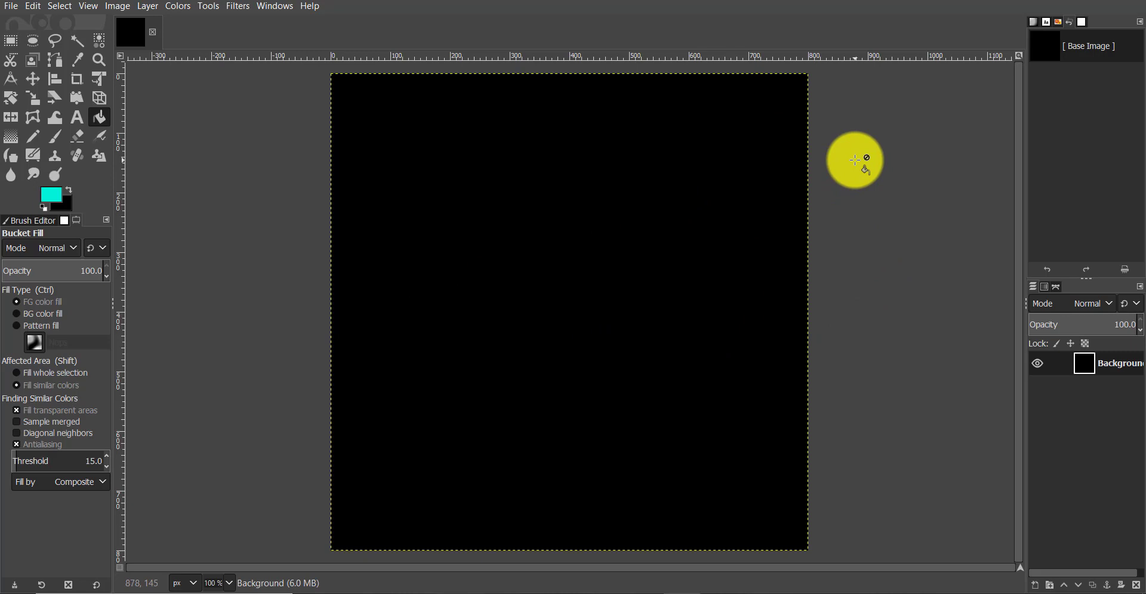
# Hide the black Background layer so the canvas shows transparency.
pyautogui.click(1038, 364)
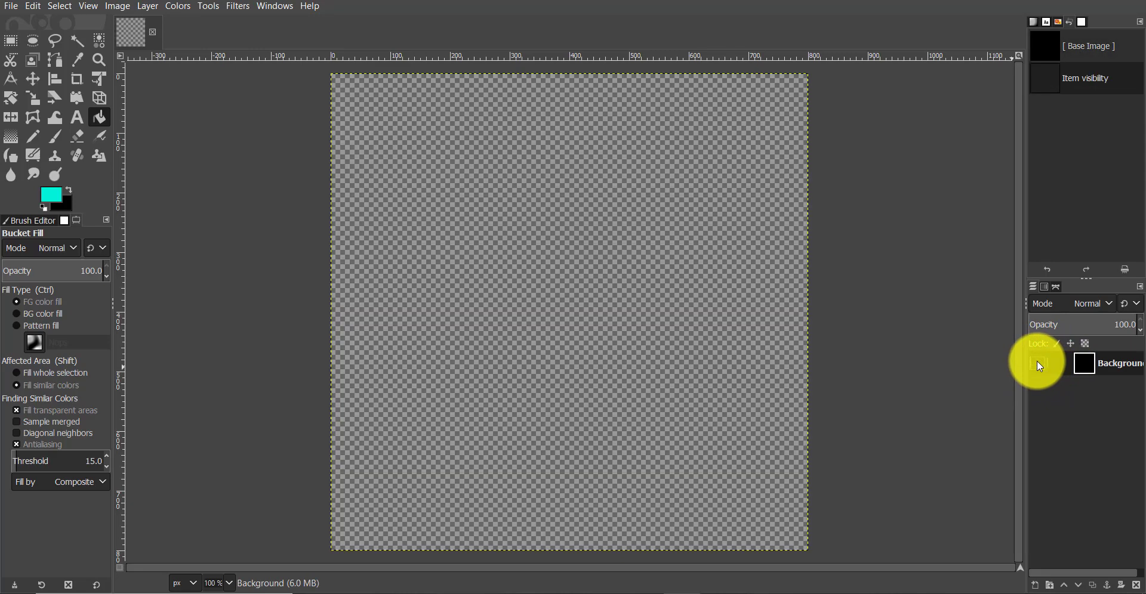
pyautogui.click(1038, 364)
pyautogui.click(1038, 363)
pyautogui.click(1038, 363)
pyautogui.click(1038, 363)
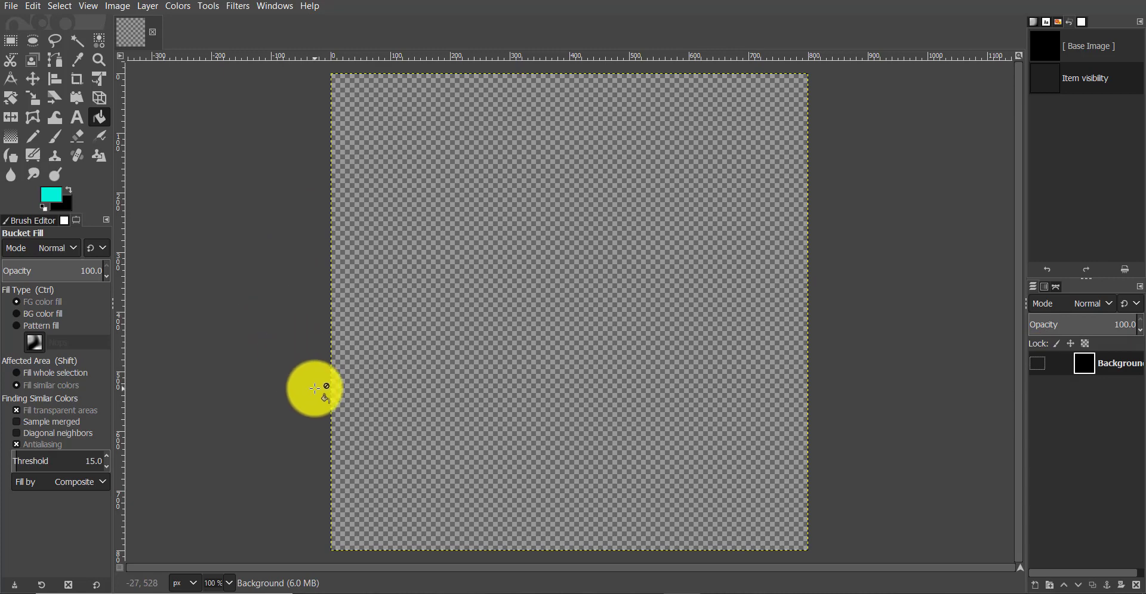
# Add the Logo image from the Introoutro folder to the canvas as a new layer.
pyautogui.click(370, 591)
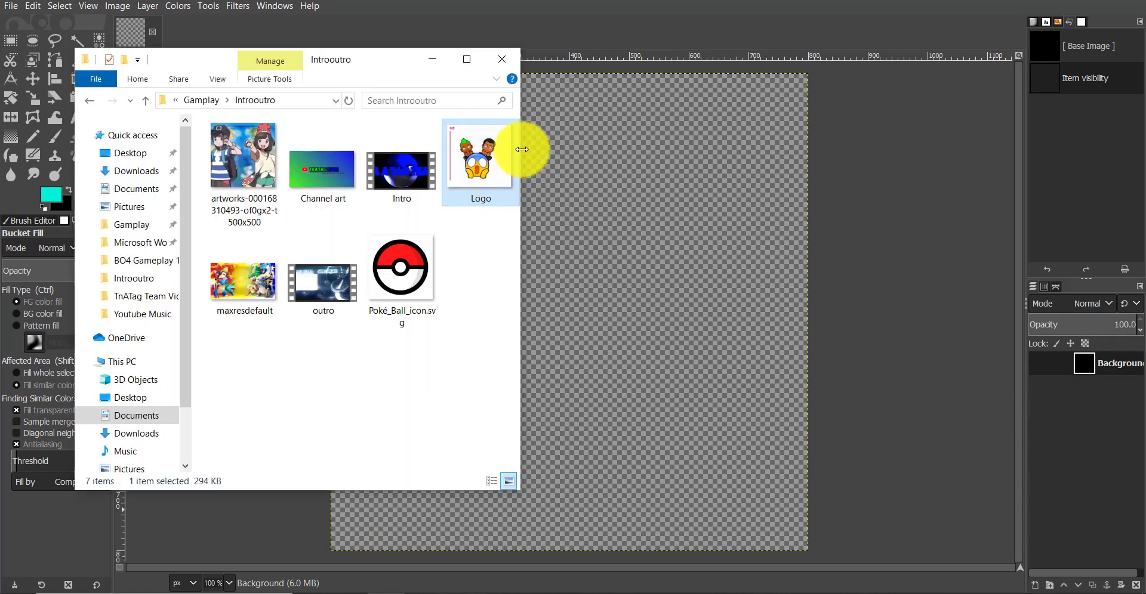
pyautogui.moveTo(470, 165); pyautogui.dragTo(592, 244)
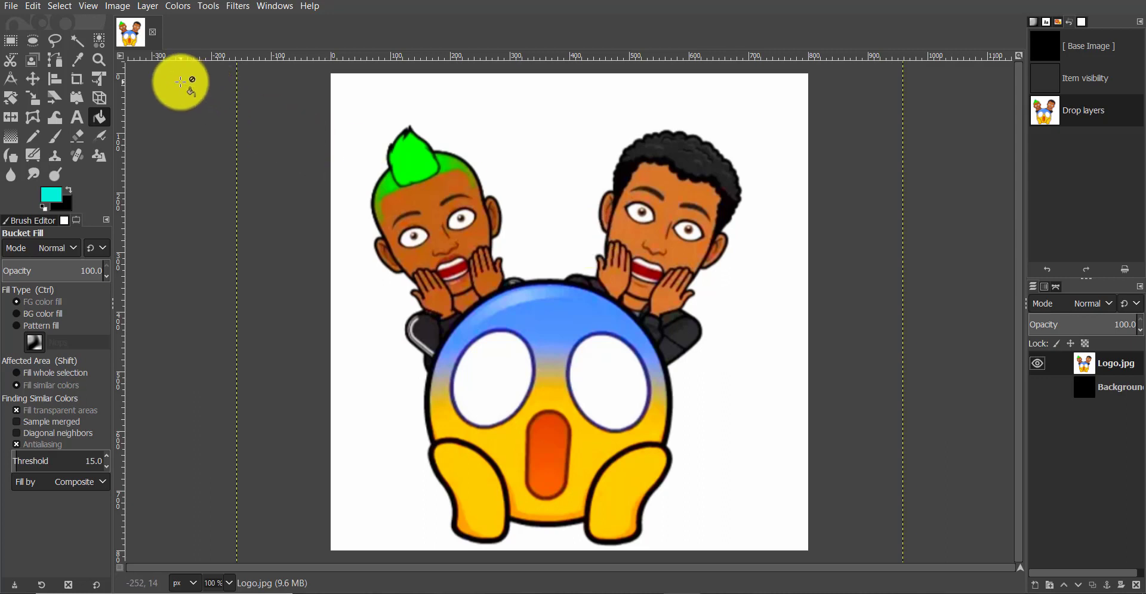
# Set the foreground color to white (ffffff).
pyautogui.click(52, 198)
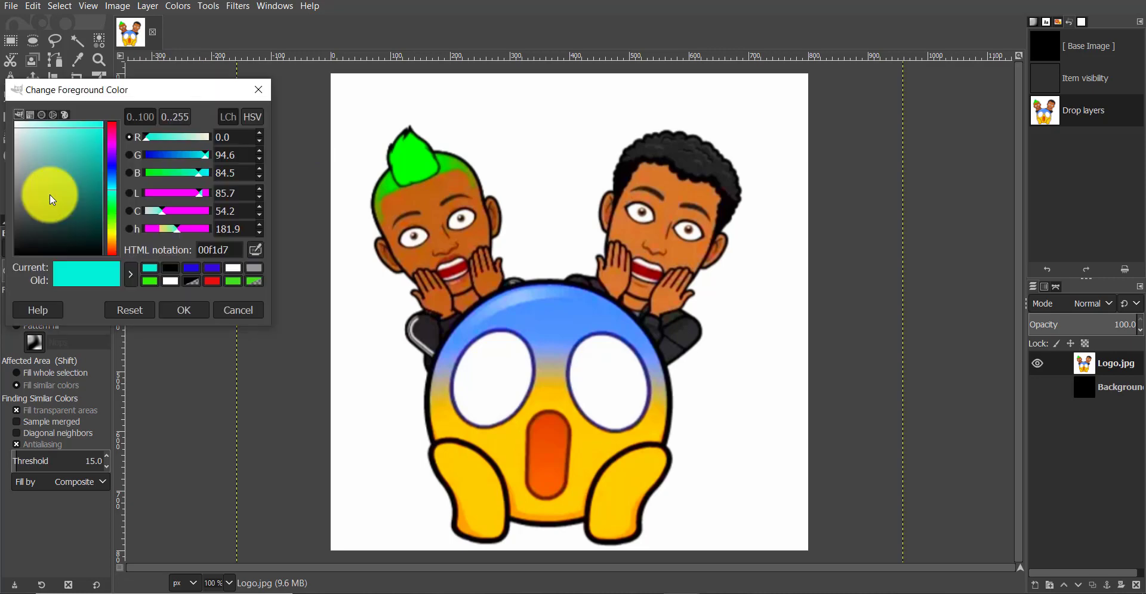
pyautogui.click(168, 283)
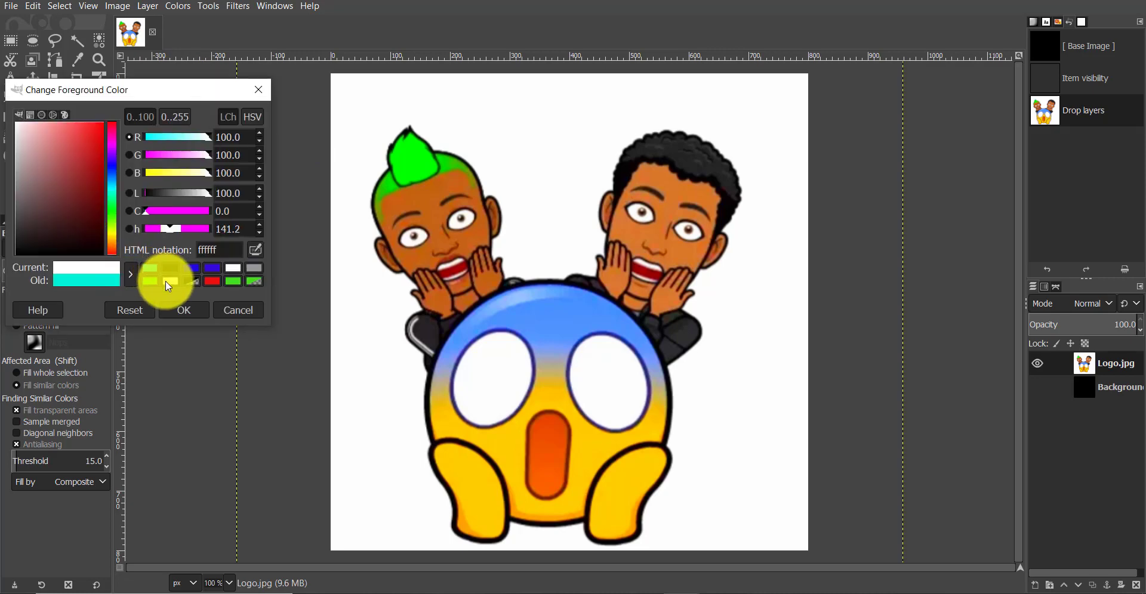
pyautogui.click(184, 311)
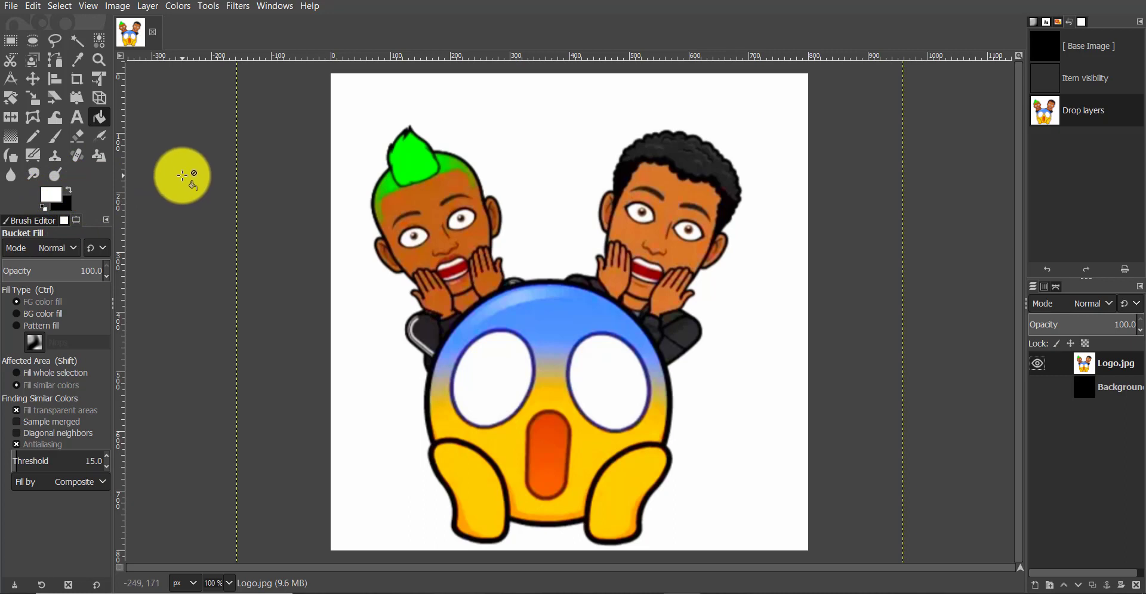
# Select the white area around the logo figures with Fuzzy Select and copy it to the clipboard.
pyautogui.click(83, 45)
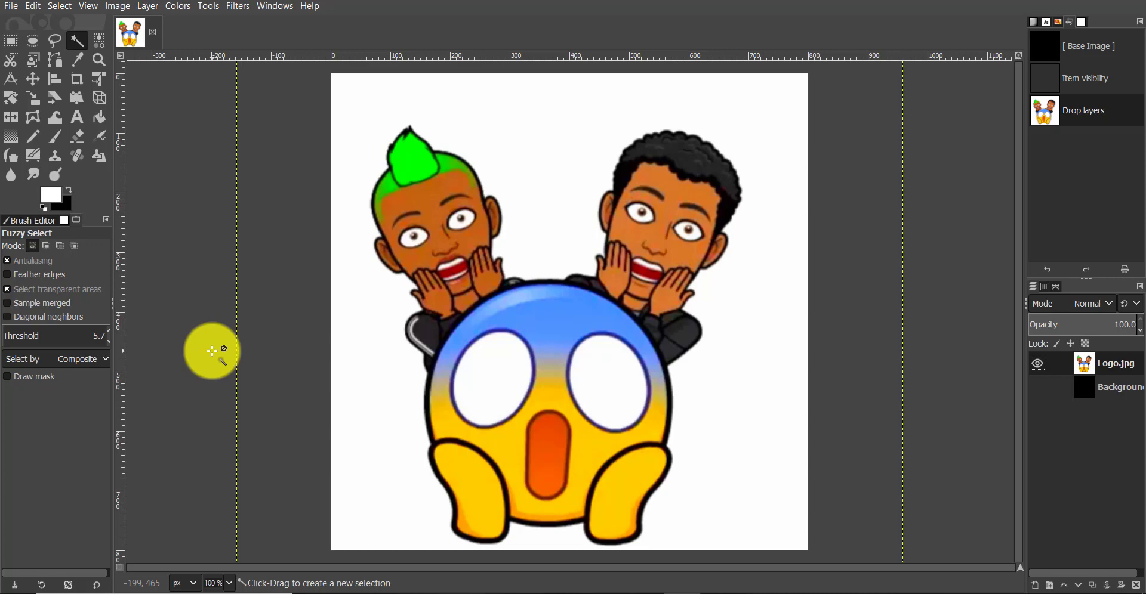
pyautogui.click(557, 132)
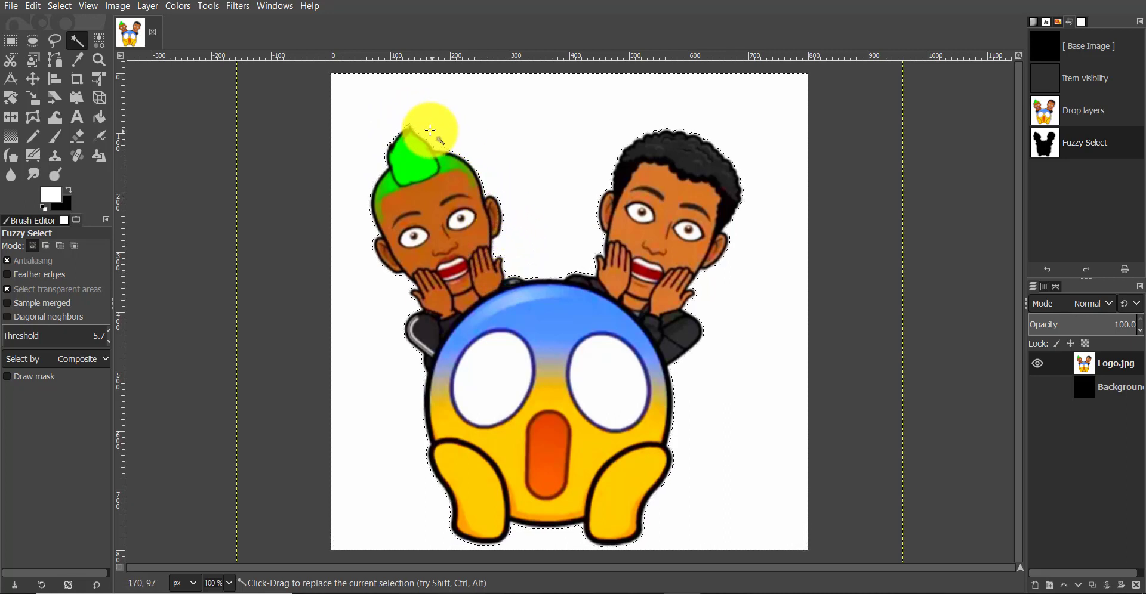
pyautogui.click(550, 229)
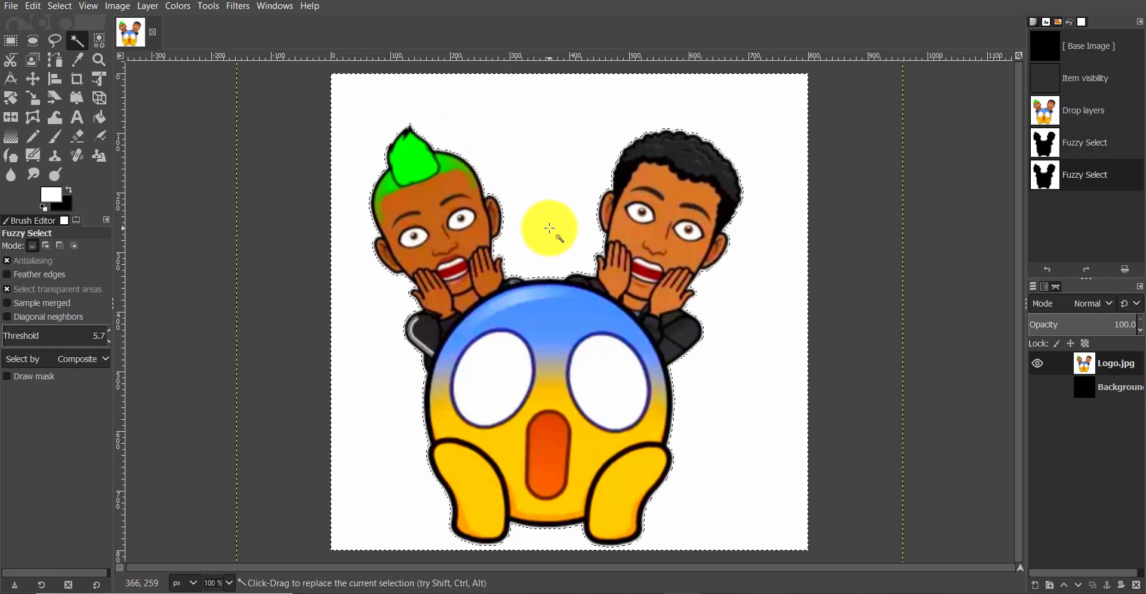
pyautogui.rightClick(549, 230)
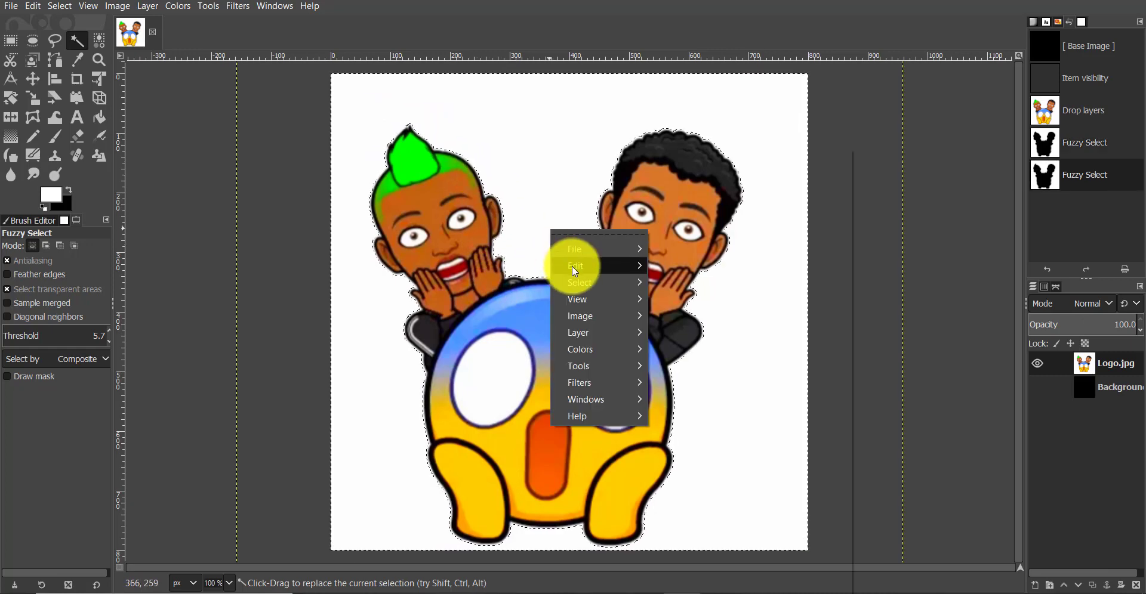
pyautogui.moveTo(572, 266)
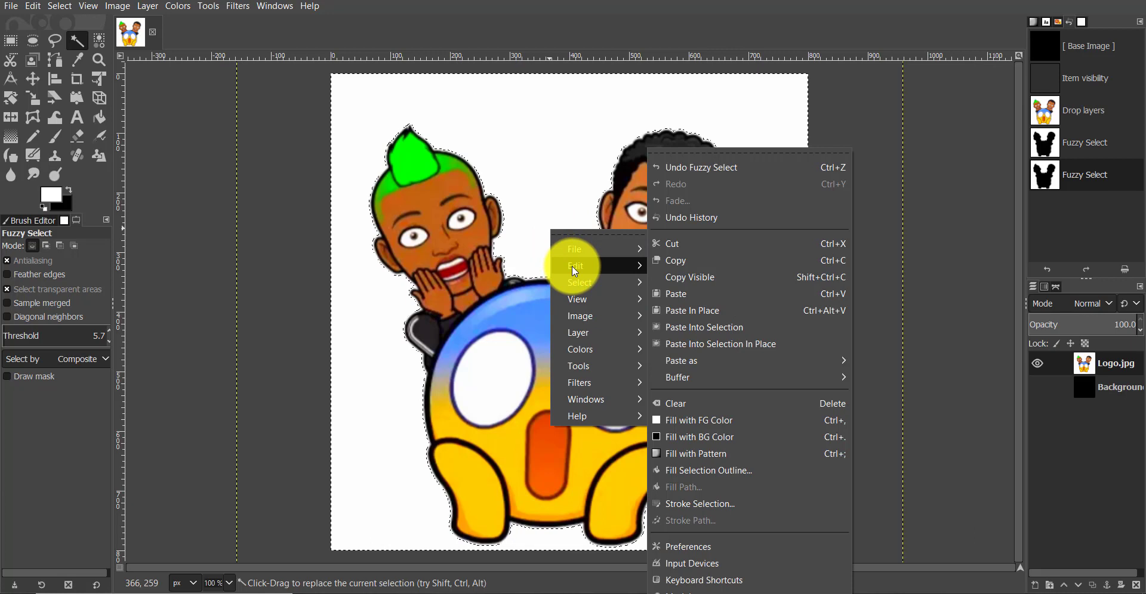
pyautogui.click(687, 260)
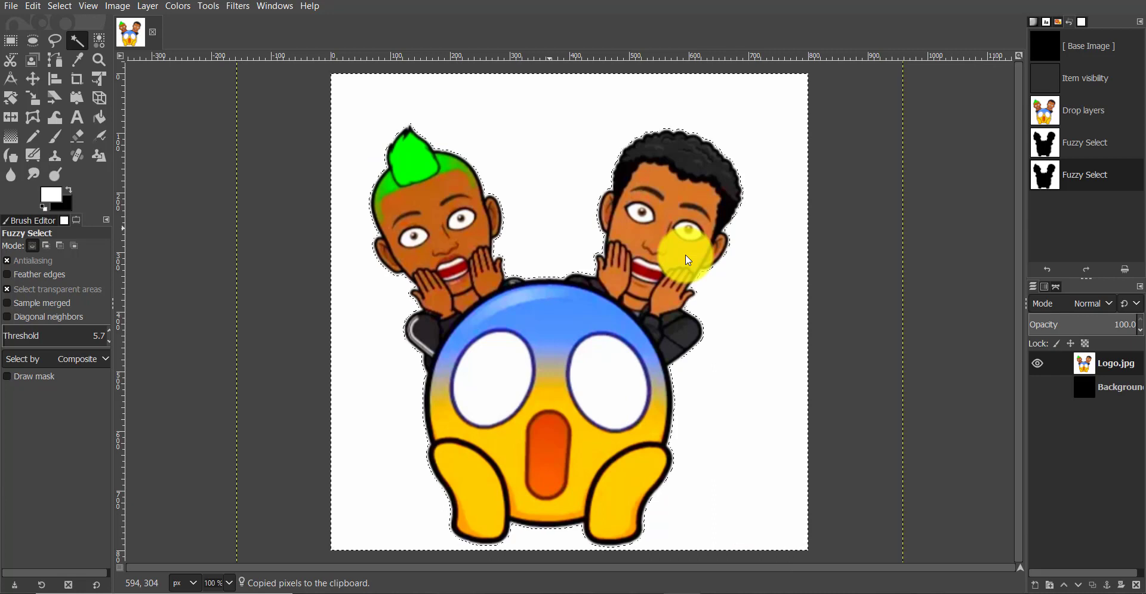
# Add a White (full opacity) layer mask to the Logo.jpg layer.
pyautogui.rightClick(1093, 364)
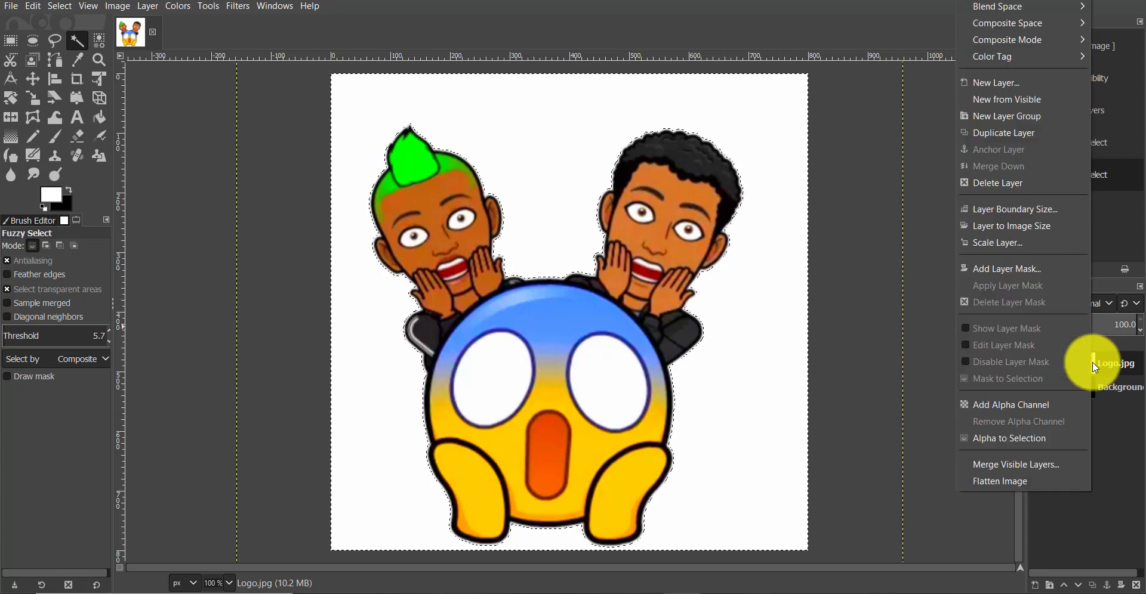
pyautogui.click(1048, 270)
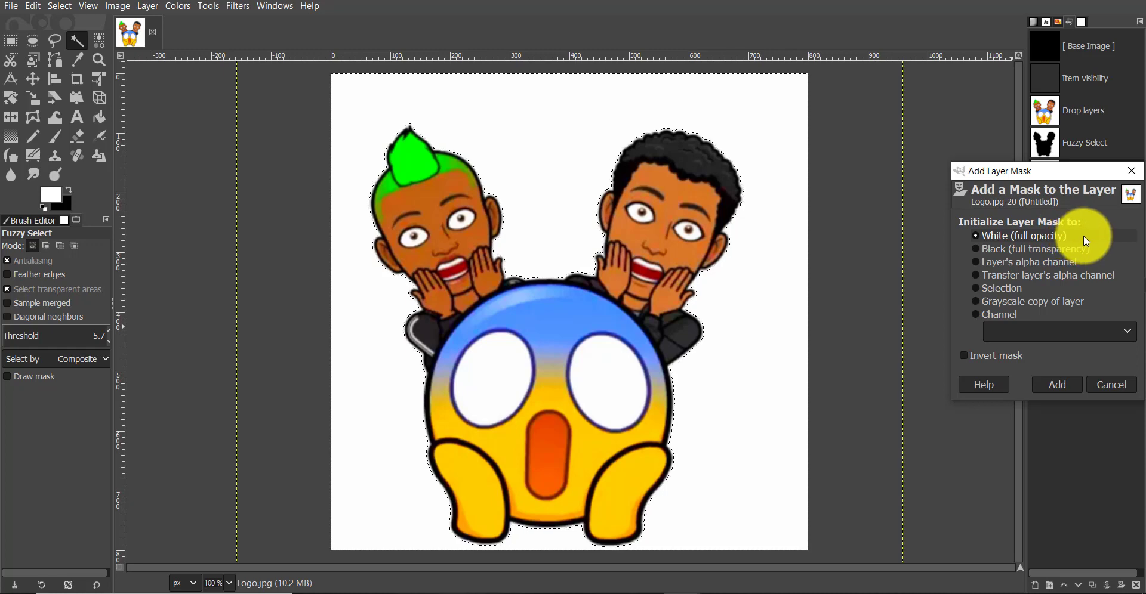
pyautogui.click(1054, 387)
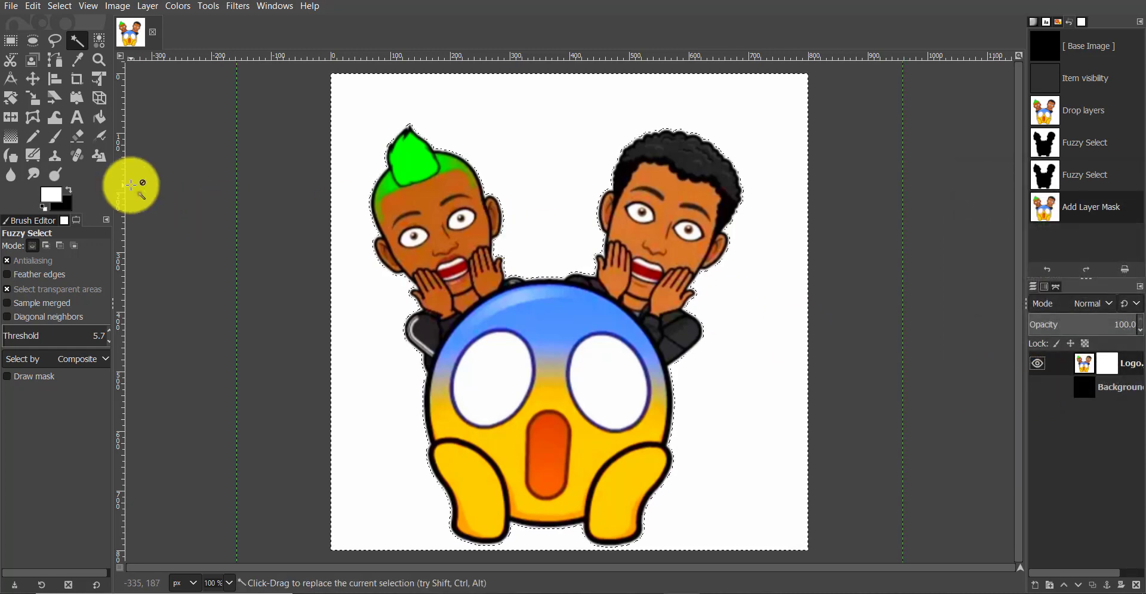
# Erase the selected white background on the layer mask using the Eraser with the Clipboard Image brush.
pyautogui.click(84, 137)
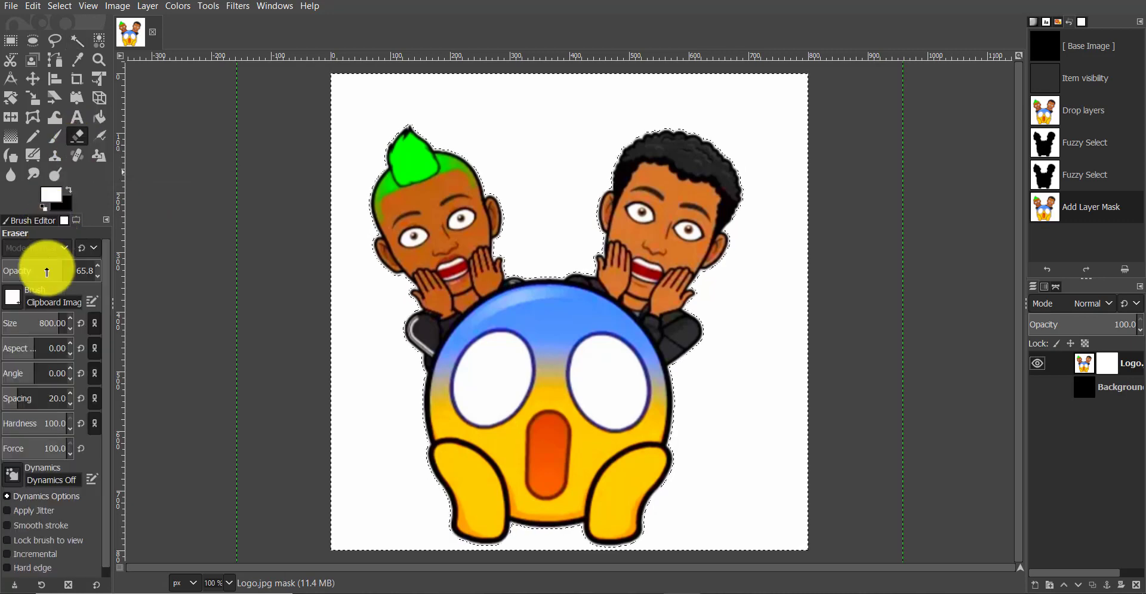
pyautogui.click(15, 302)
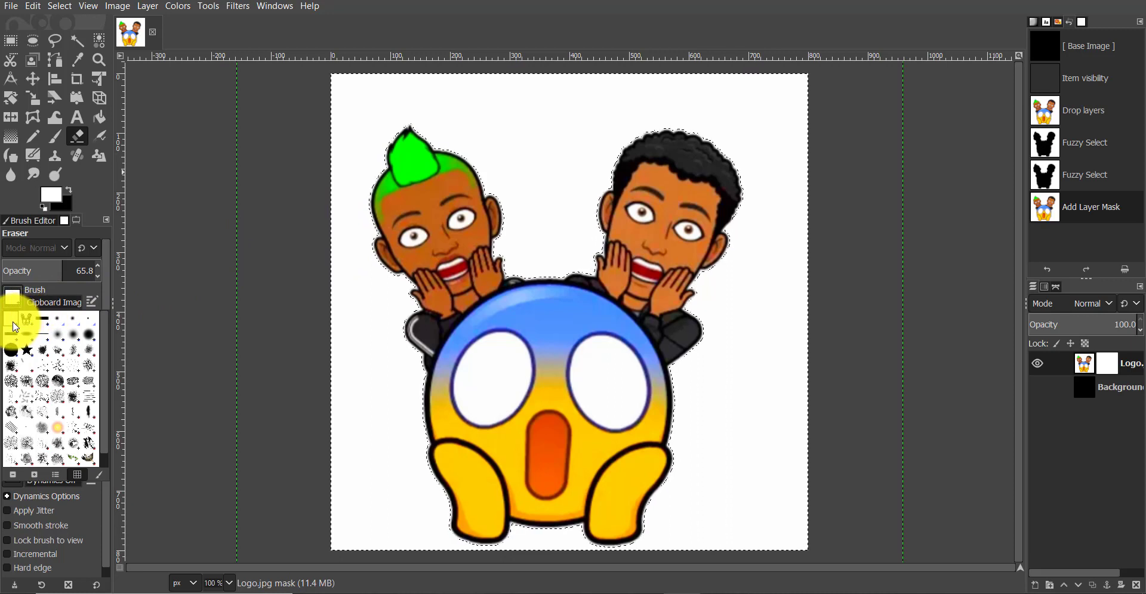
pyautogui.click(189, 190)
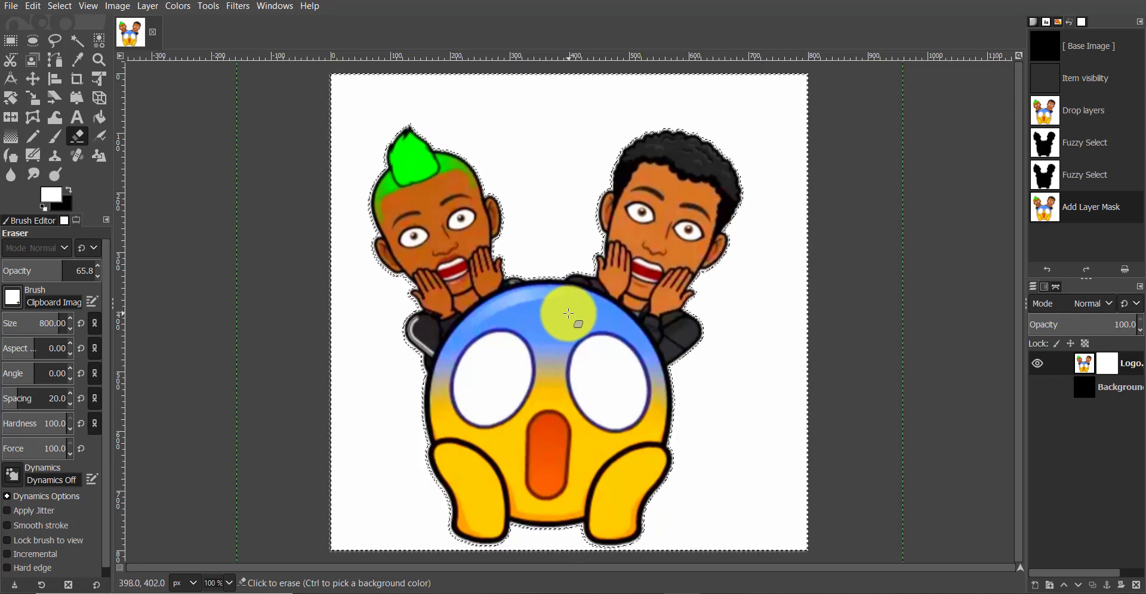
pyautogui.click(569, 312)
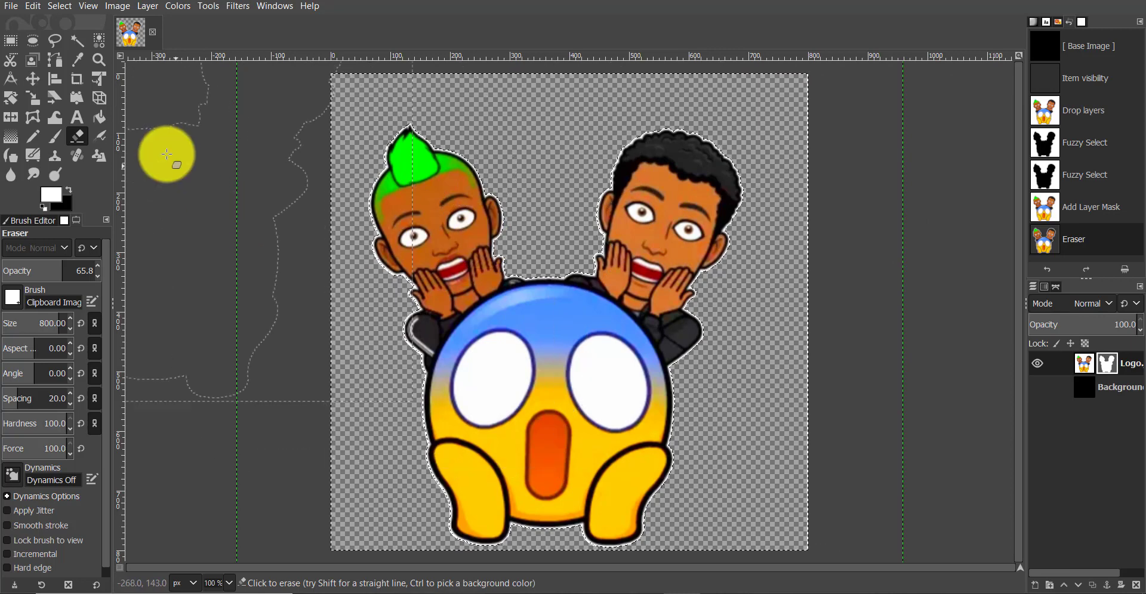
# Try further eraser strokes across the selected background, and revert the undo history to the first eraser stroke.
pyautogui.click(185, 144)
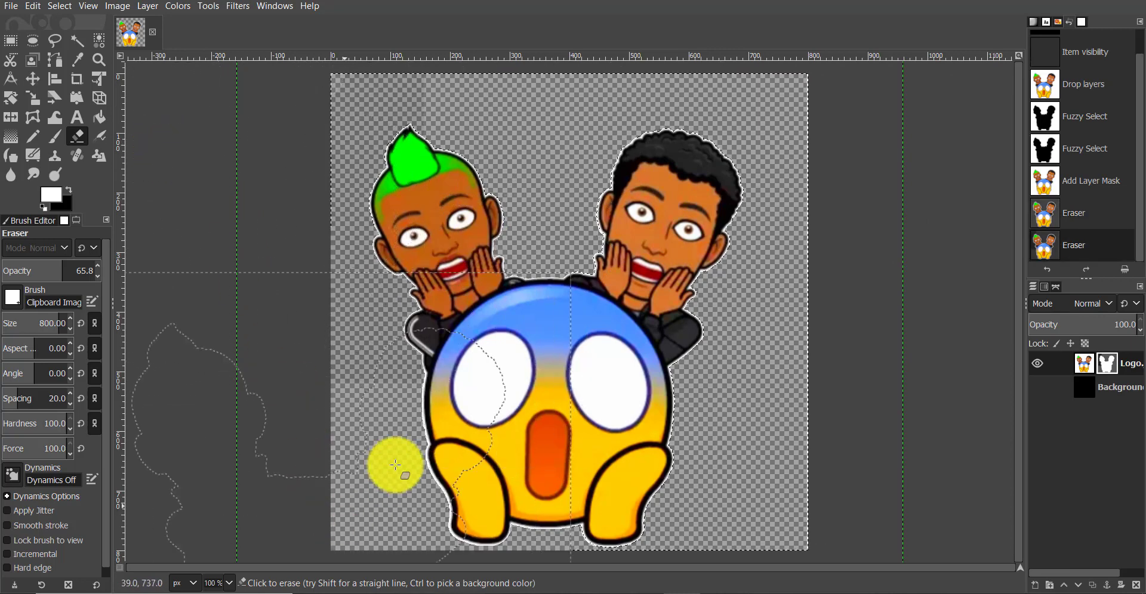
pyautogui.click(559, 207)
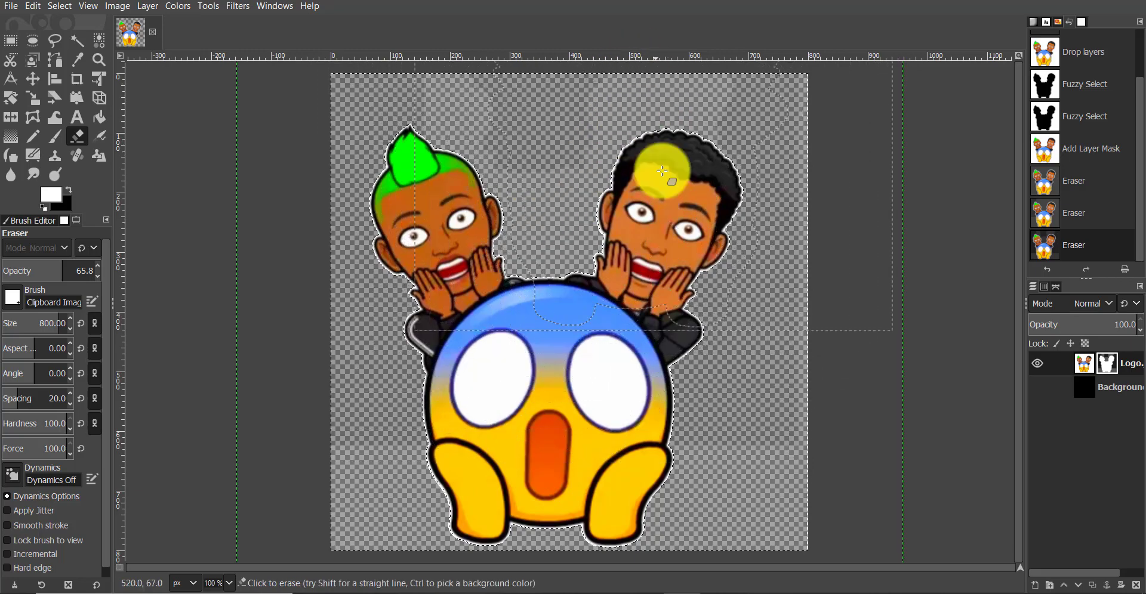
pyautogui.click(579, 335)
pyautogui.click(685, 339)
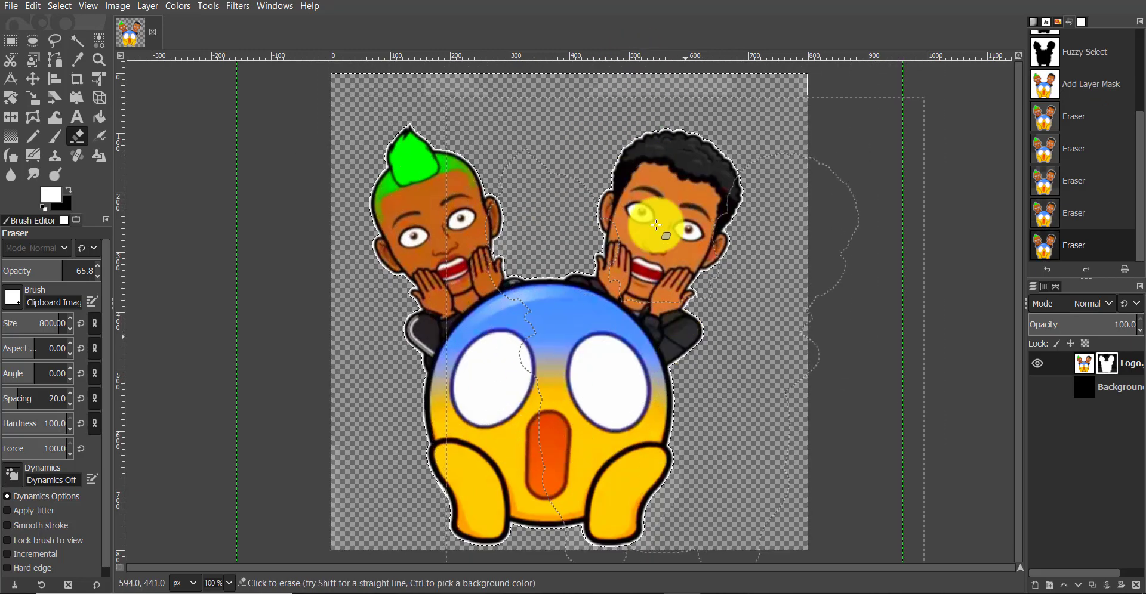
pyautogui.click(626, 185)
pyautogui.click(370, 246)
pyautogui.click(433, 399)
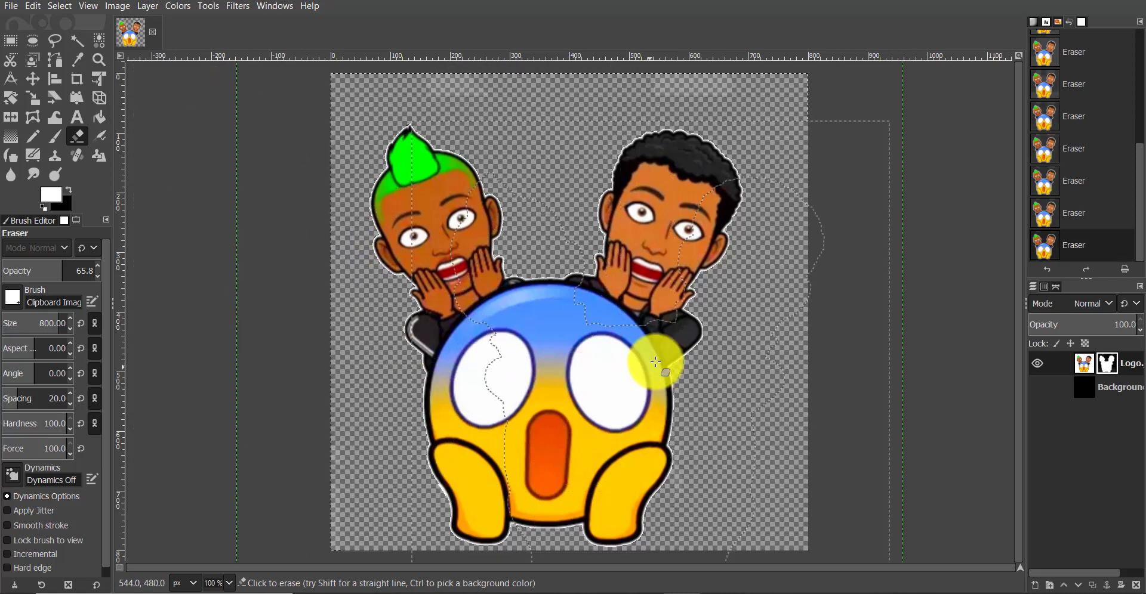
pyautogui.click(657, 367)
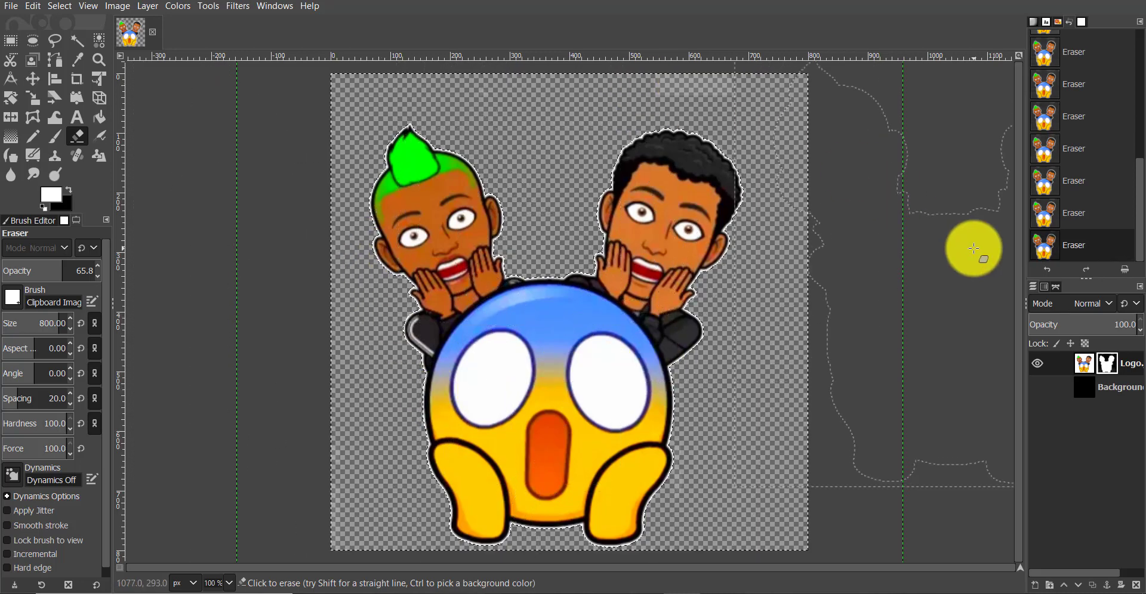
pyautogui.moveTo(1140, 233); pyautogui.dragTo(1127, 145)
pyautogui.click(1075, 116)
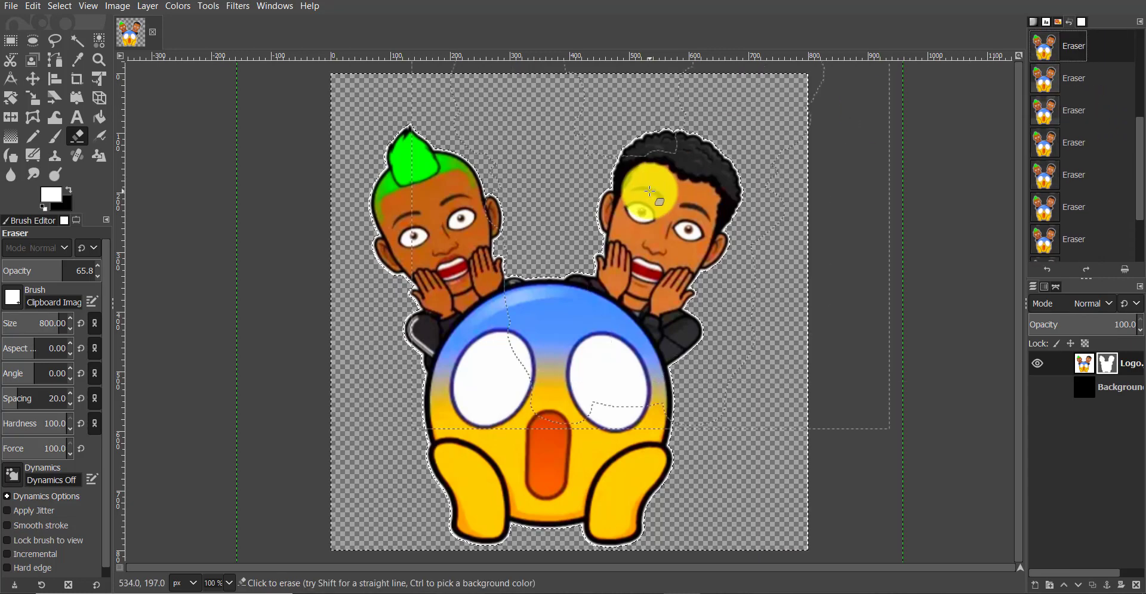
# Clear the selection with the Fuzzy Select tool, and add a transparent 800 × 800 px layer named jgjgjg.
pyautogui.click(77, 40)
pyautogui.click(160, 112)
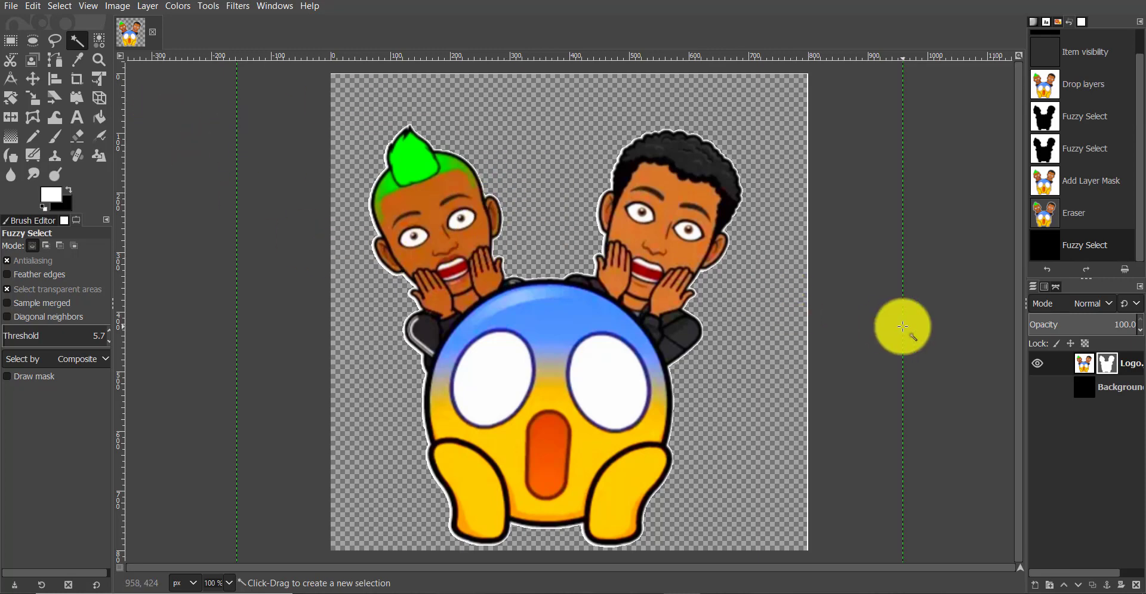
pyautogui.click(148, 6)
pyautogui.click(156, 20)
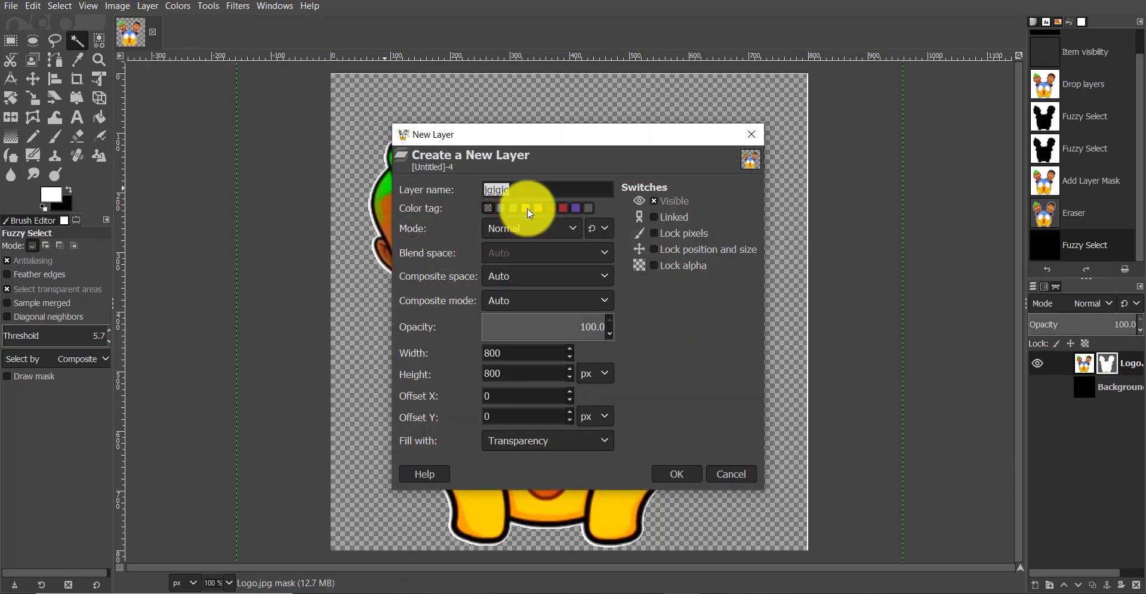
pyautogui.click(681, 472)
pyautogui.click(118, 7)
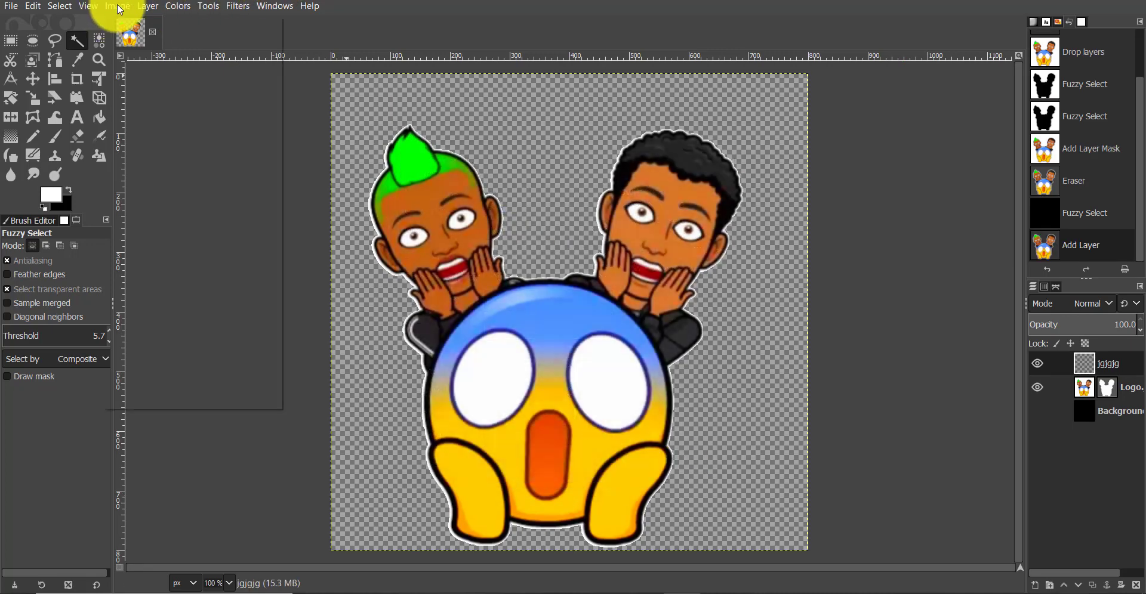
pyautogui.moveTo(178, 5)
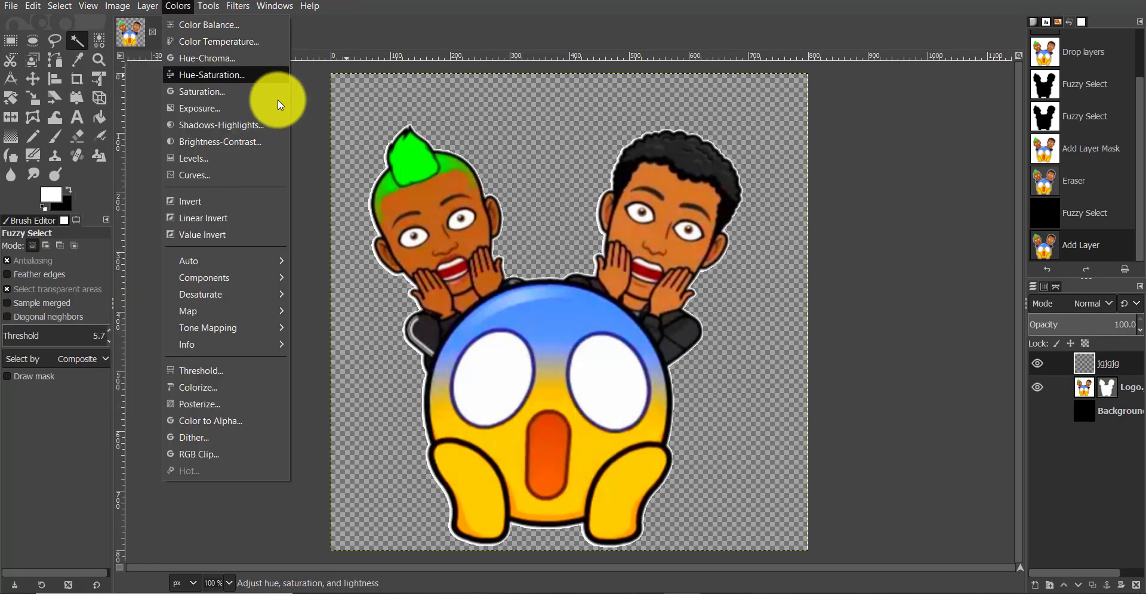
pyautogui.click(312, 105)
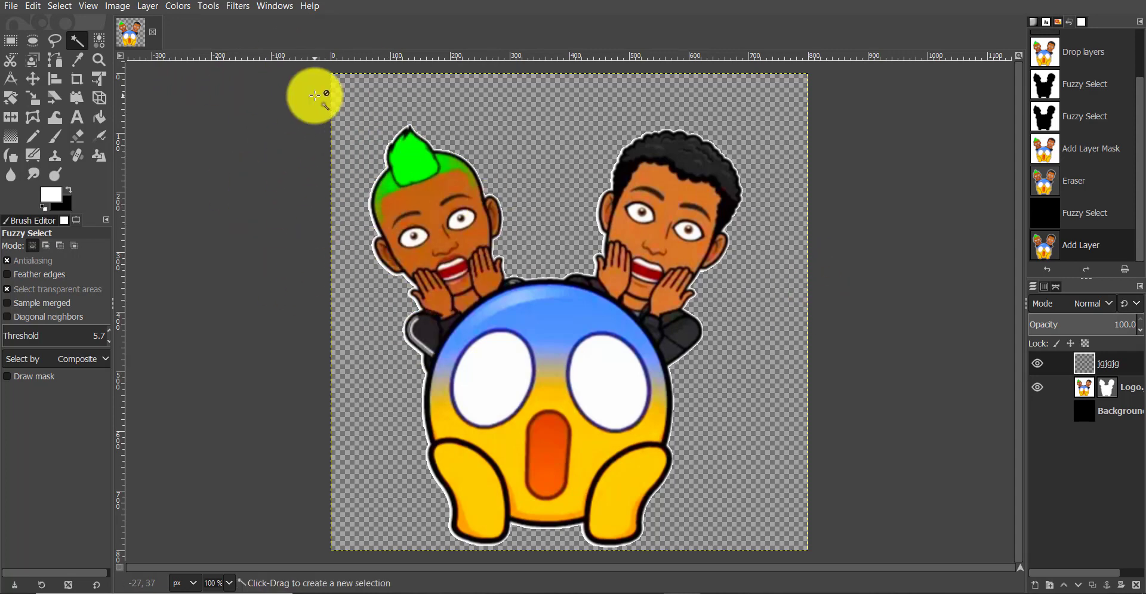
# Try Alpha to Selection on the jgjgjg layer, and try selecting its transparent area with Fuzzy Select.
pyautogui.click(117, 7)
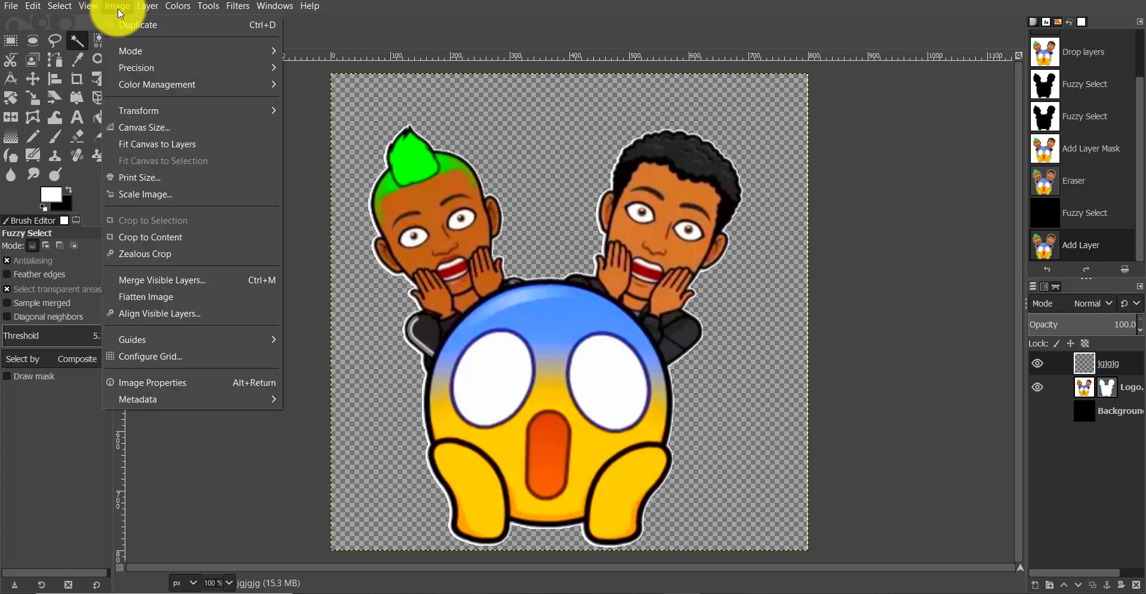
pyautogui.moveTo(138, 9)
pyautogui.moveTo(227, 177)
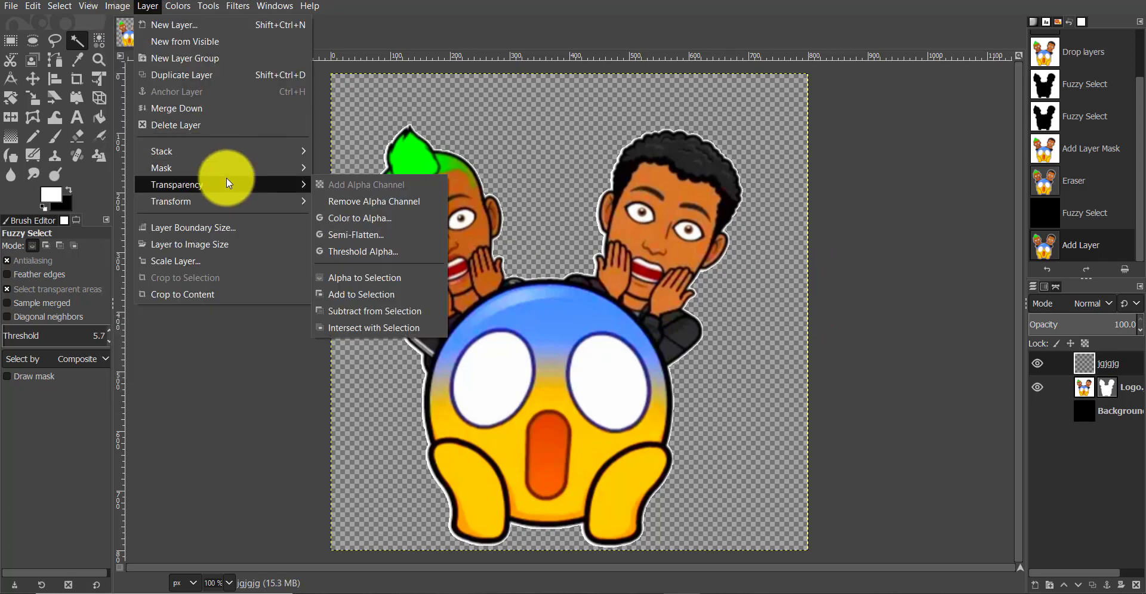
pyautogui.click(422, 275)
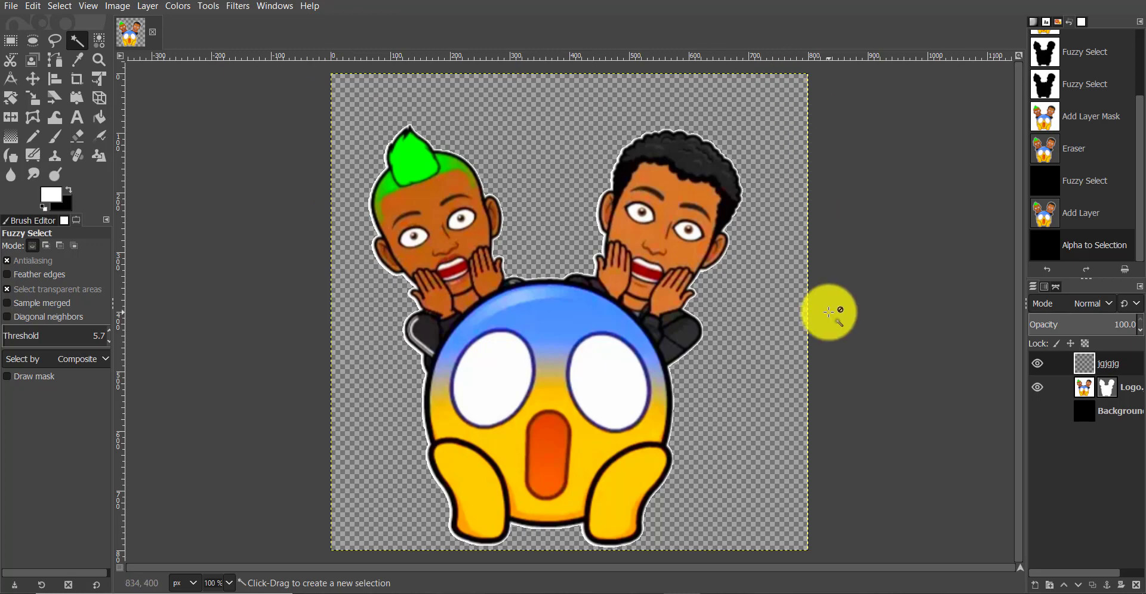
pyautogui.click(185, 116)
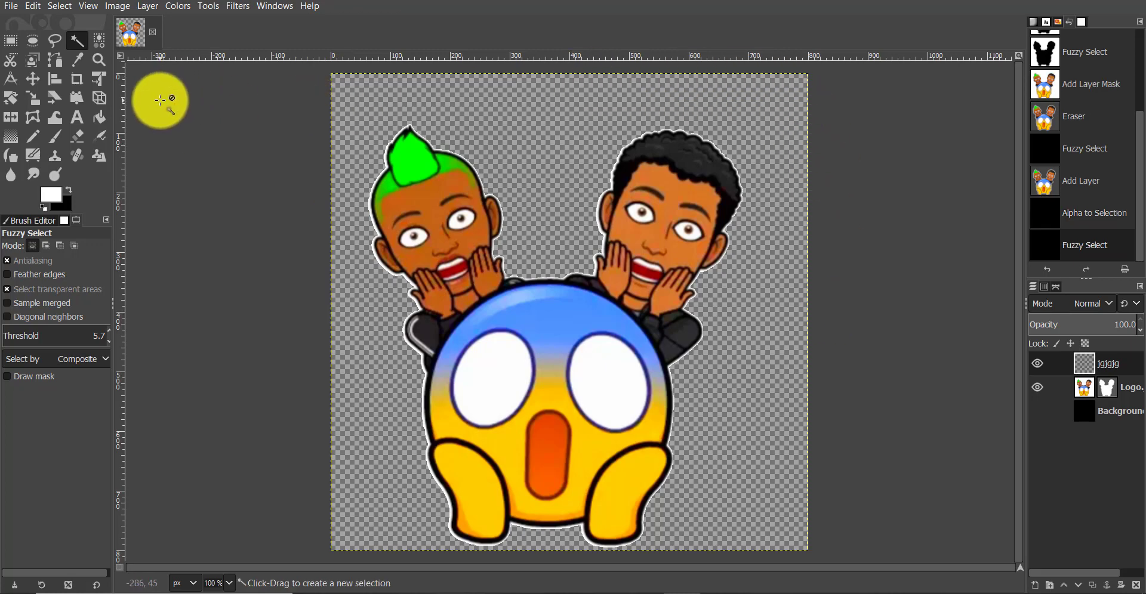
pyautogui.click(78, 39)
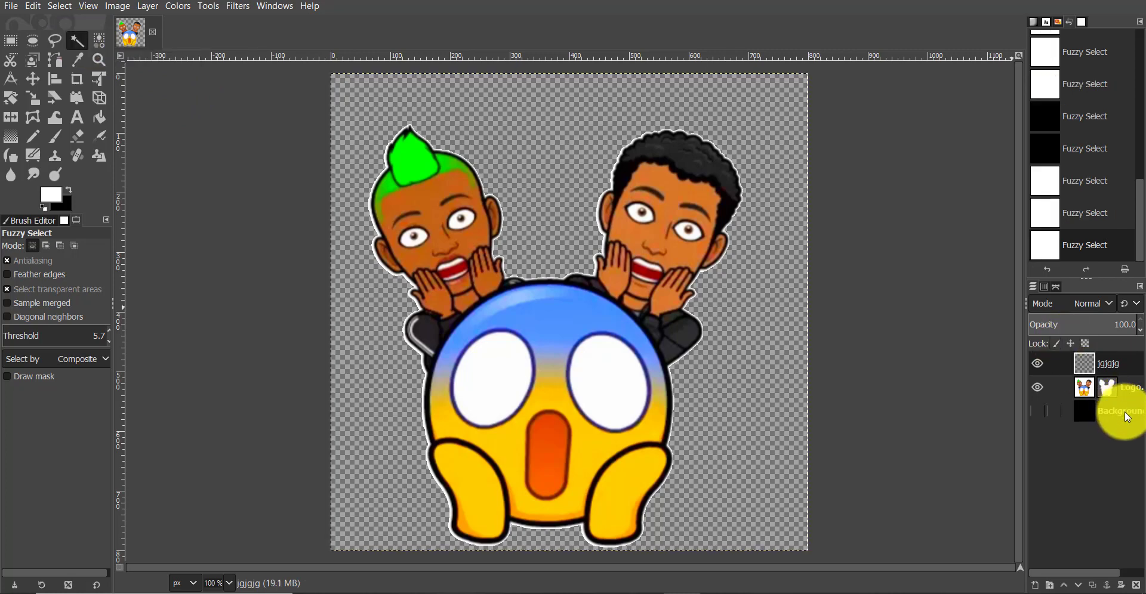
# Select the silhouette of the figures with Fuzzy Select on the Logo.jpg layer's mask.
pyautogui.click(1107, 385)
pyautogui.click(1084, 385)
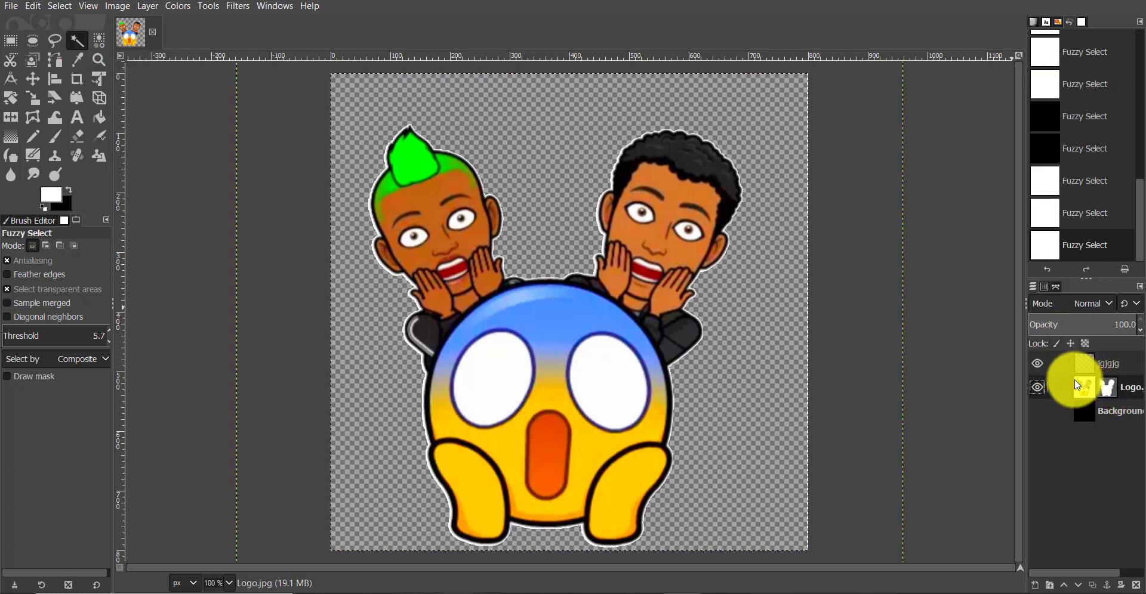
pyautogui.click(684, 265)
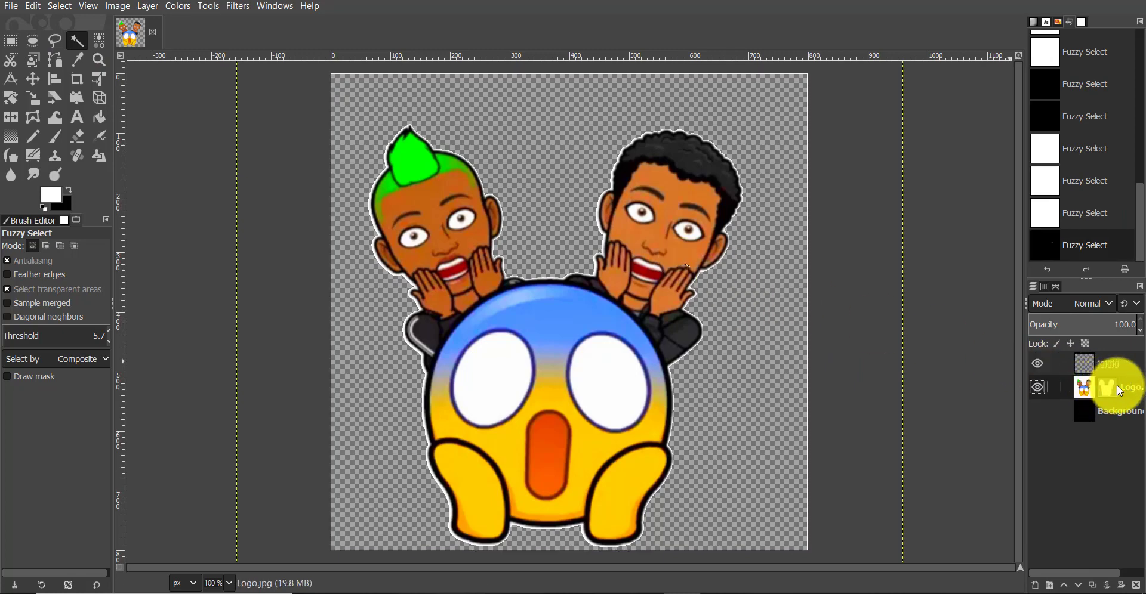
pyautogui.click(720, 259)
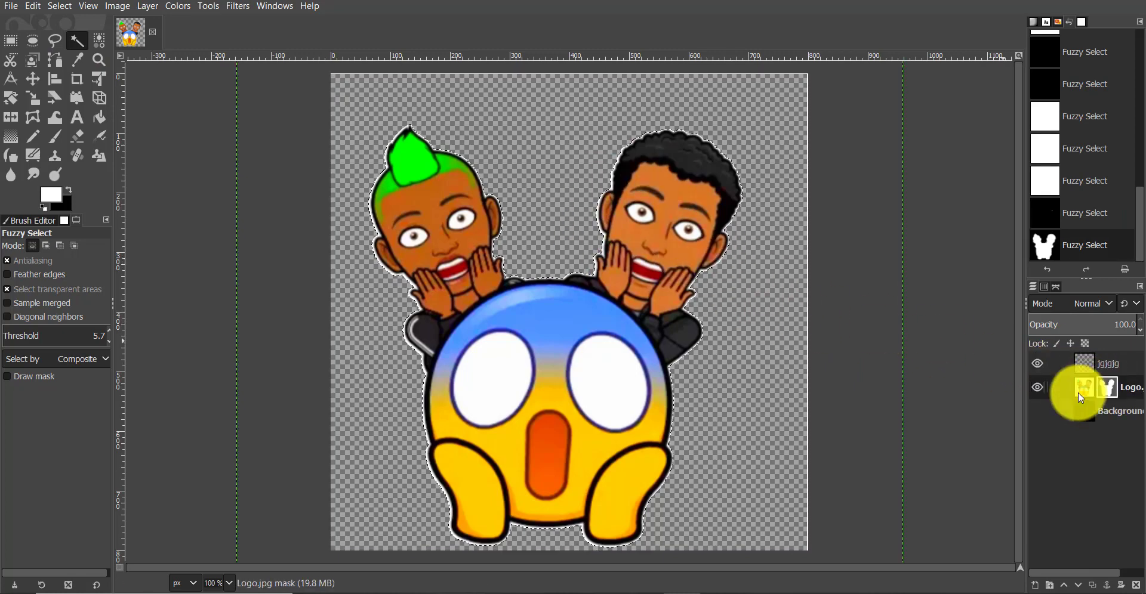
pyautogui.click(1107, 388)
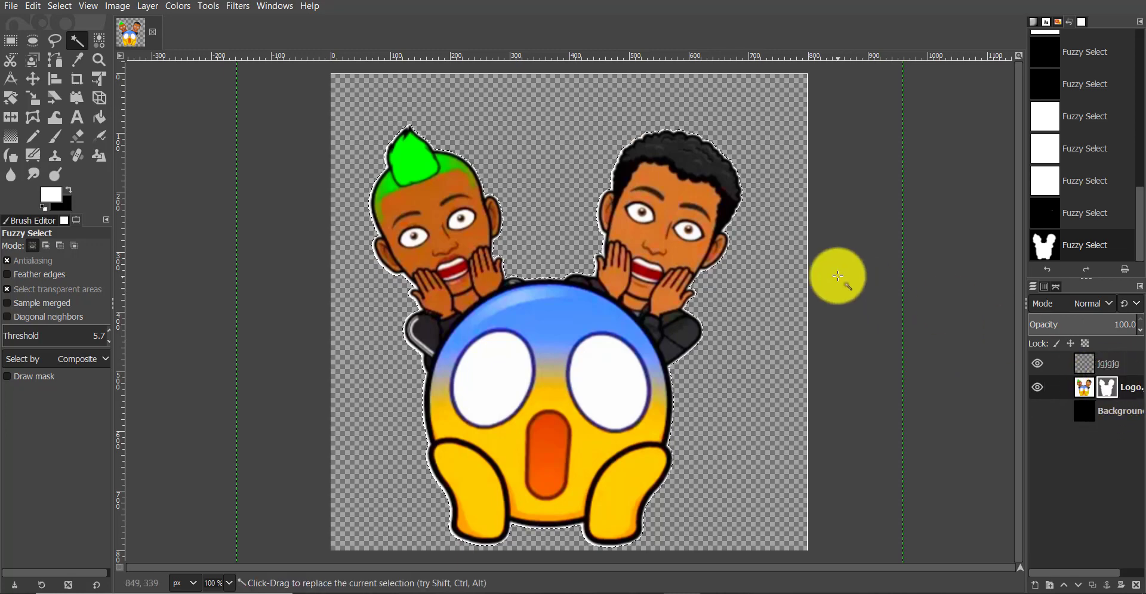
pyautogui.click(633, 184)
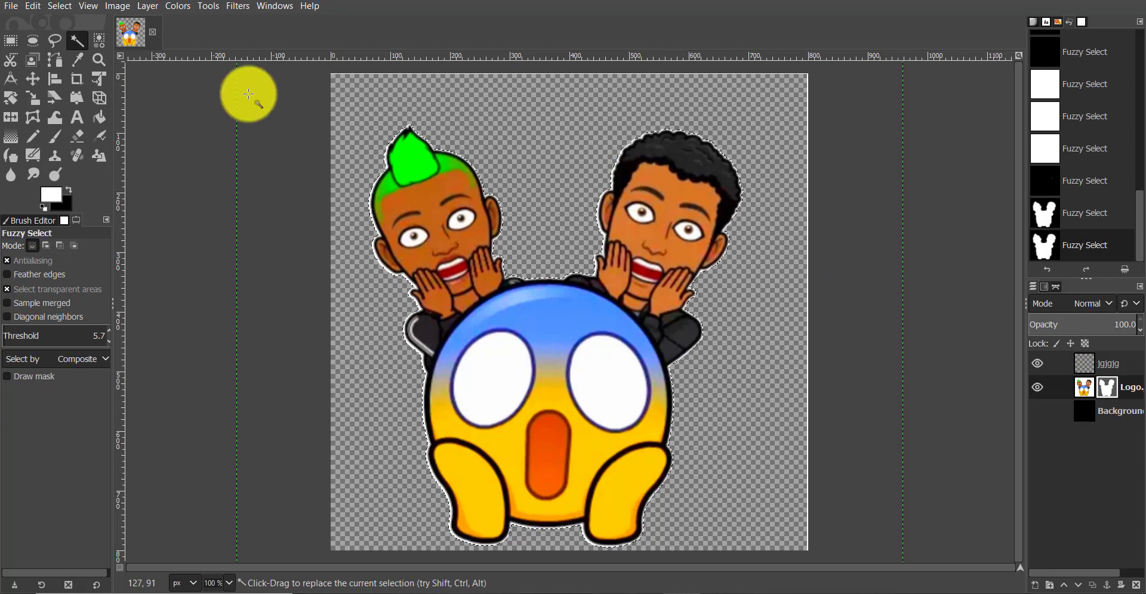
# Grow the silhouette selection outward beyond the white edge of the figures.
pyautogui.click(173, 7)
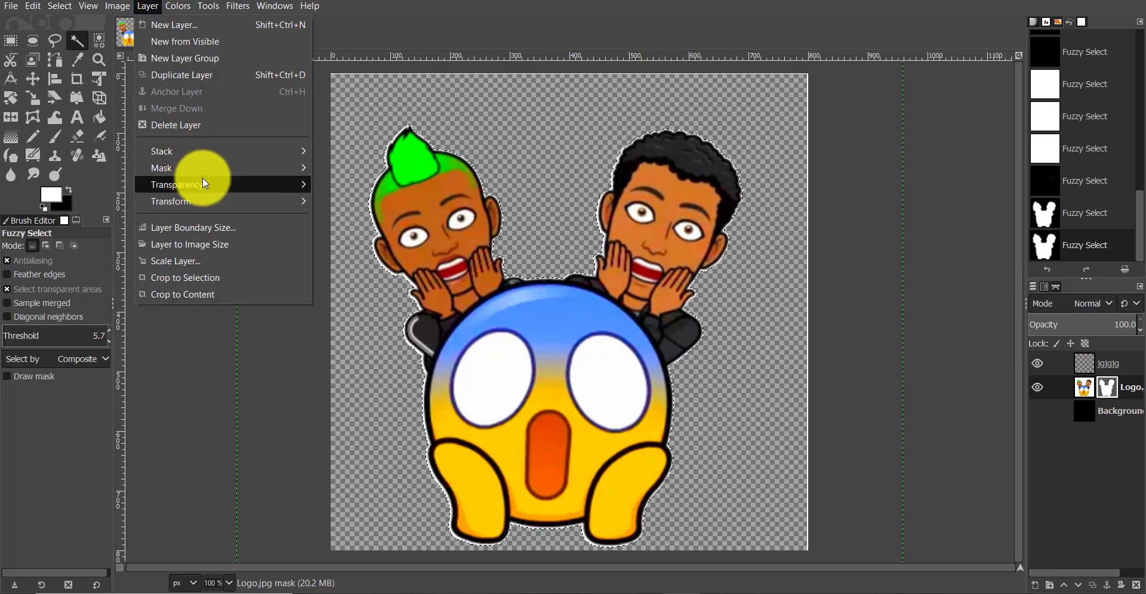
pyautogui.moveTo(60, 7)
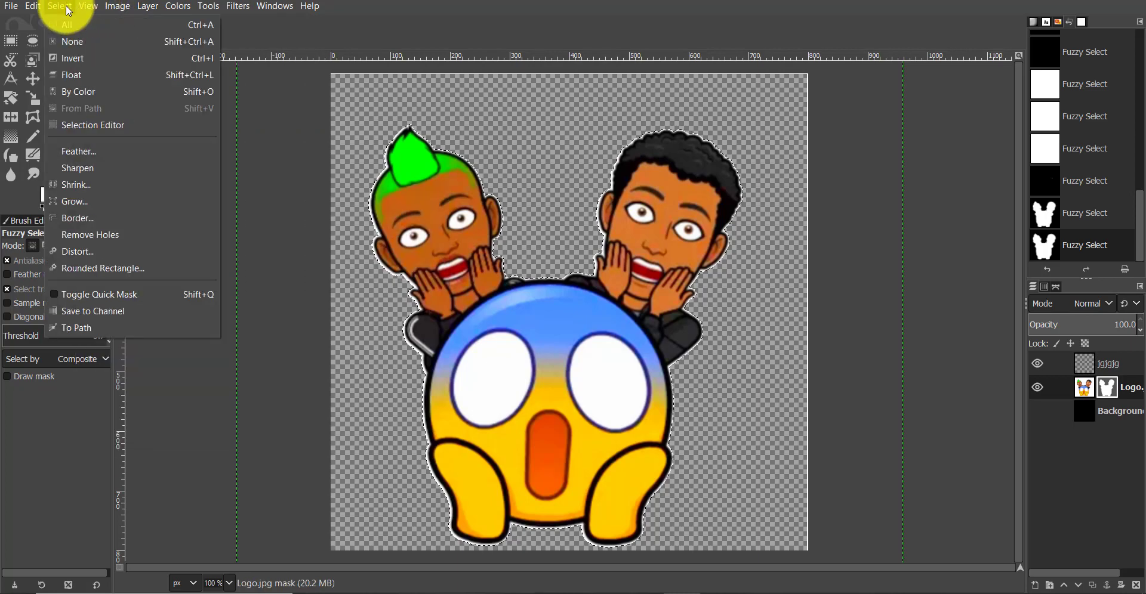
pyautogui.click(99, 202)
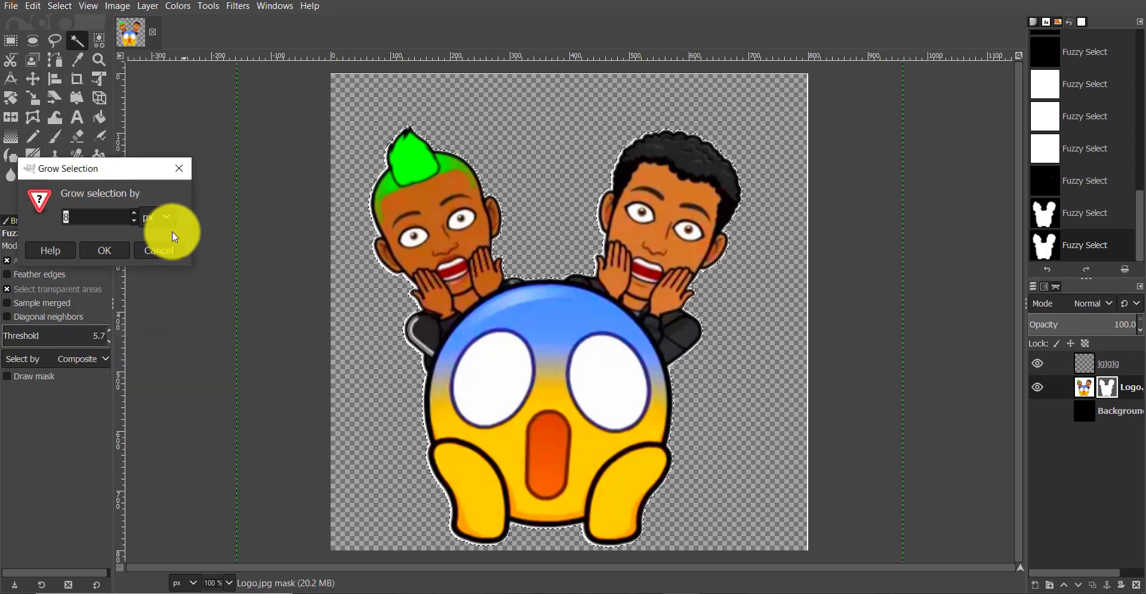
pyautogui.click(107, 252)
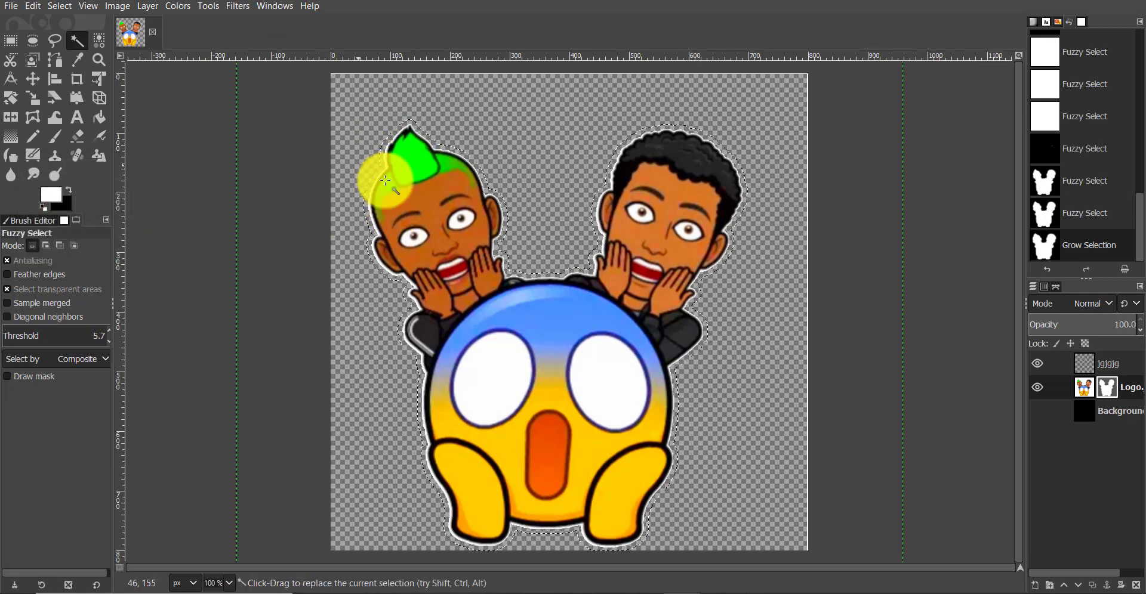
# Add a transparent 800 × 800 px layer named ",," above the Logo.jpg layer.
pyautogui.click(153, 9)
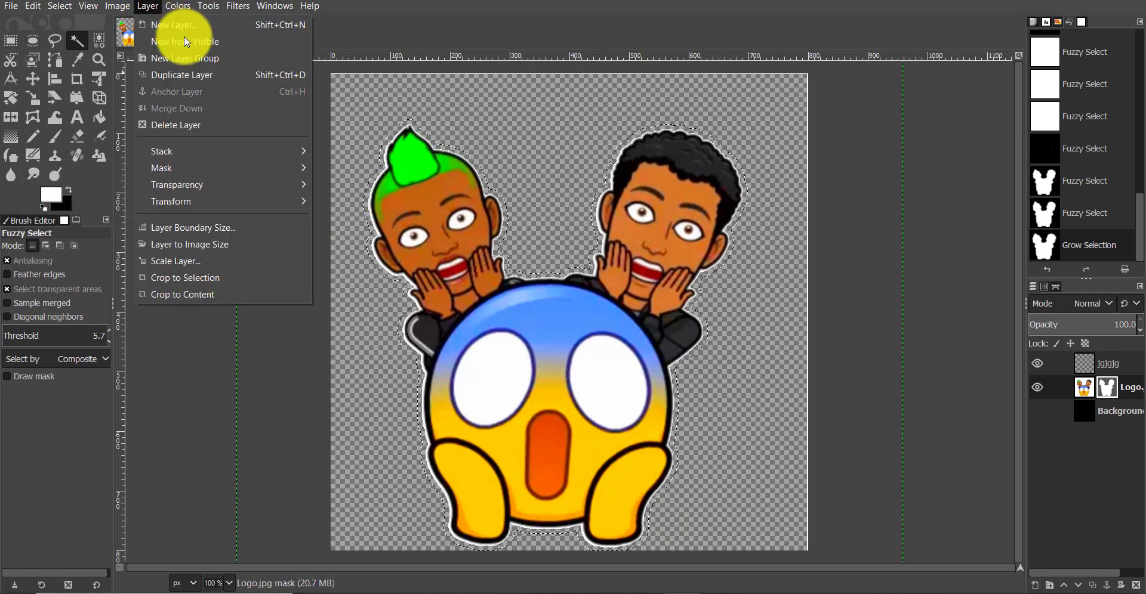
pyautogui.click(188, 23)
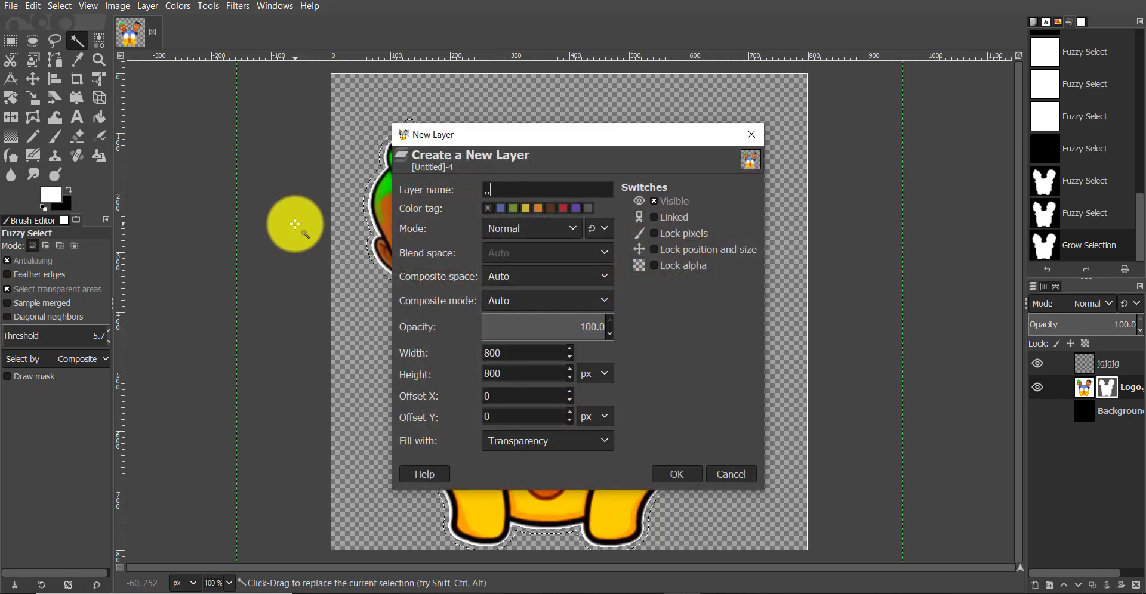
pyautogui.write(',,')
pyautogui.press('Return')
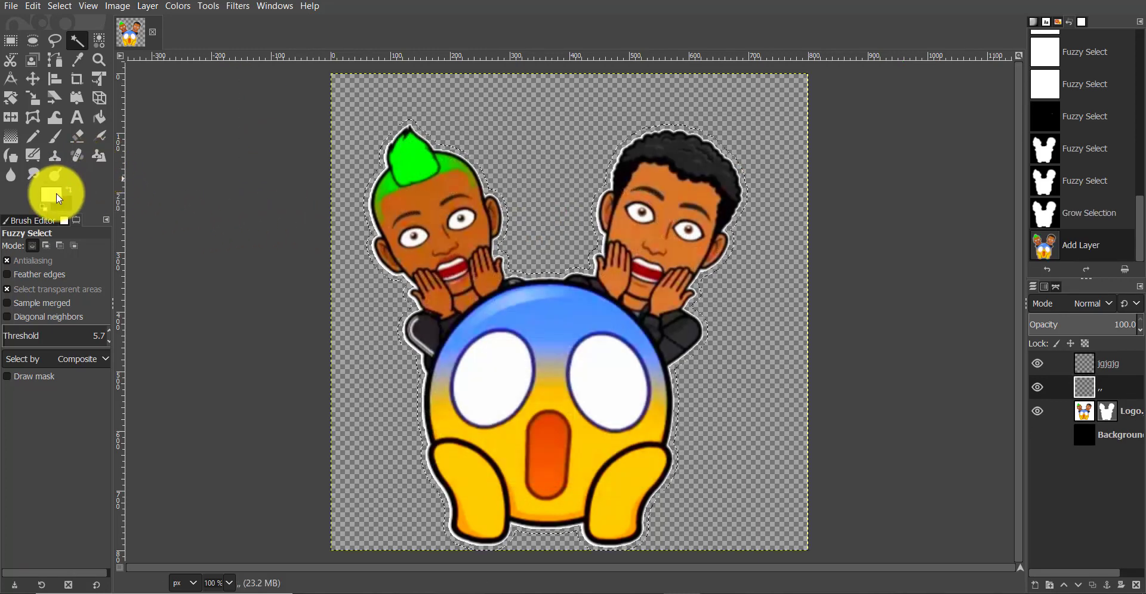
# Set the foreground color to turquoise 00f1d7 and fill the grown selection on the ",," layer with Bucket Fill.
pyautogui.click(56, 192)
pyautogui.click(173, 265)
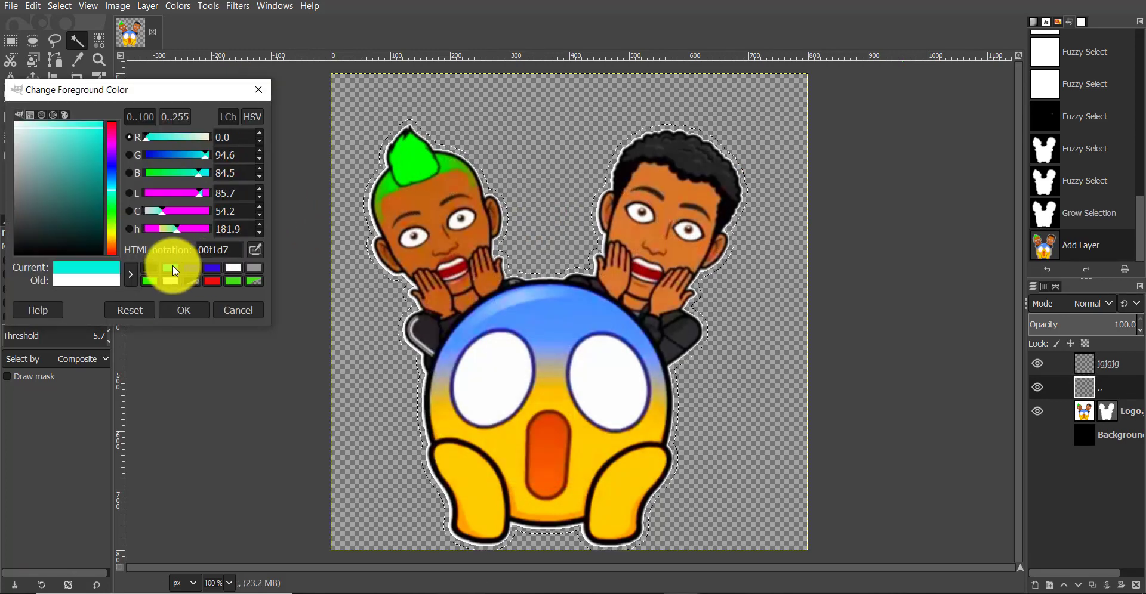
pyautogui.click(199, 313)
pyautogui.click(100, 114)
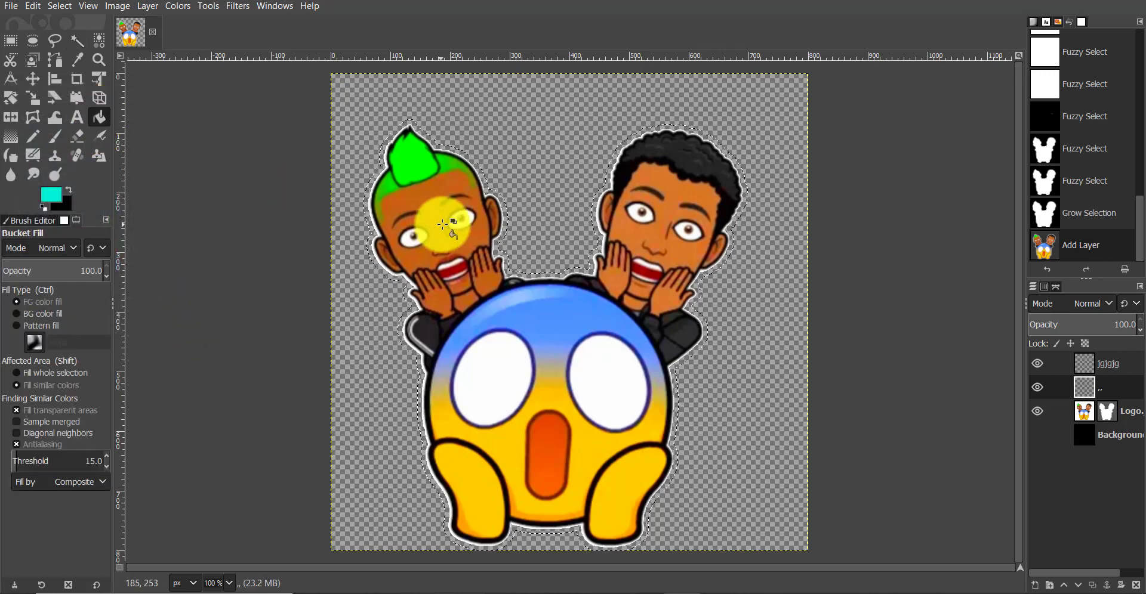
pyautogui.click(445, 222)
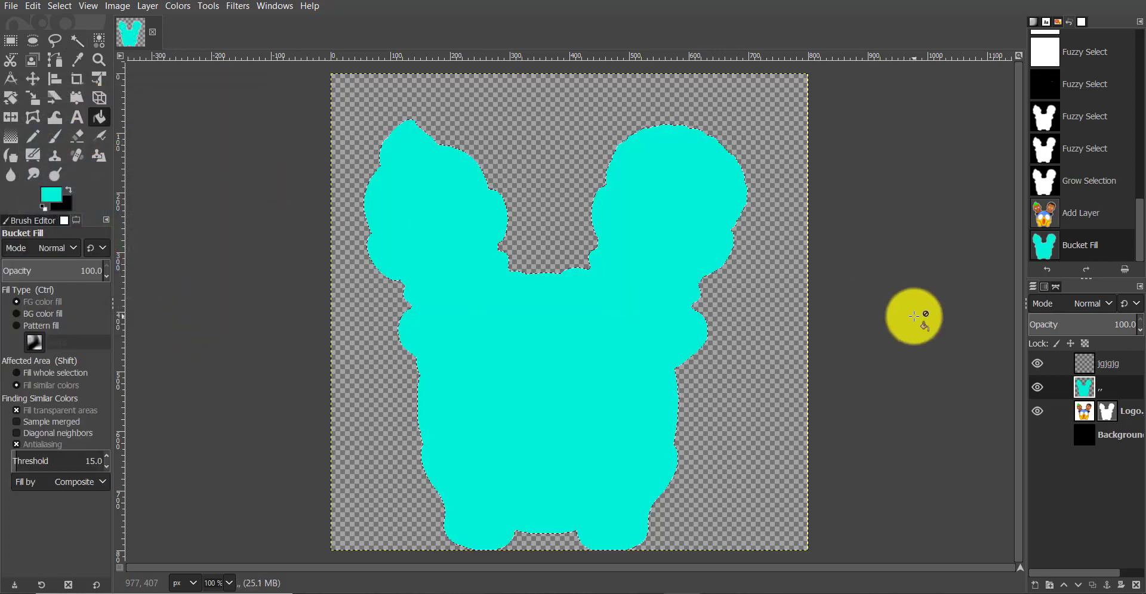
# Move the turquoise-filled ",," layer within the layer stack.
pyautogui.moveTo(1109, 386)
pyautogui.mouseDown()
pyautogui.moveTo(1117, 416)
pyautogui.moveTo(1114, 376)
pyautogui.mouseUp()
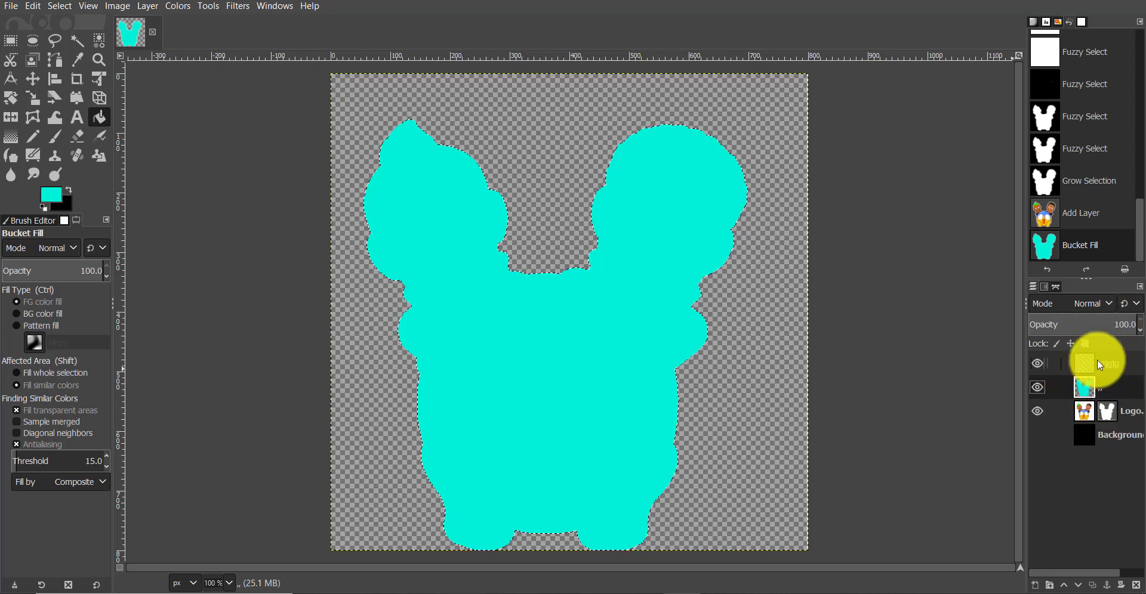